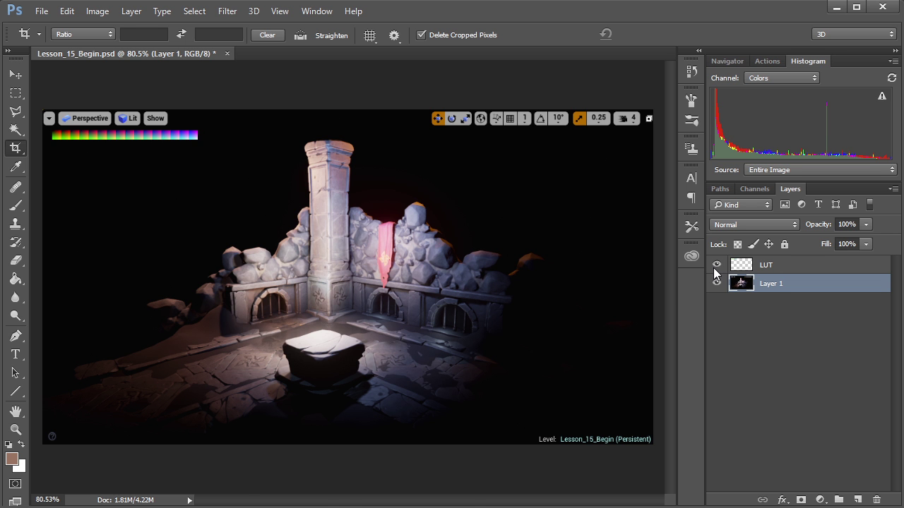
alt+scroll(141, 176, up, 7)
drag(123, 149, 224, 193)
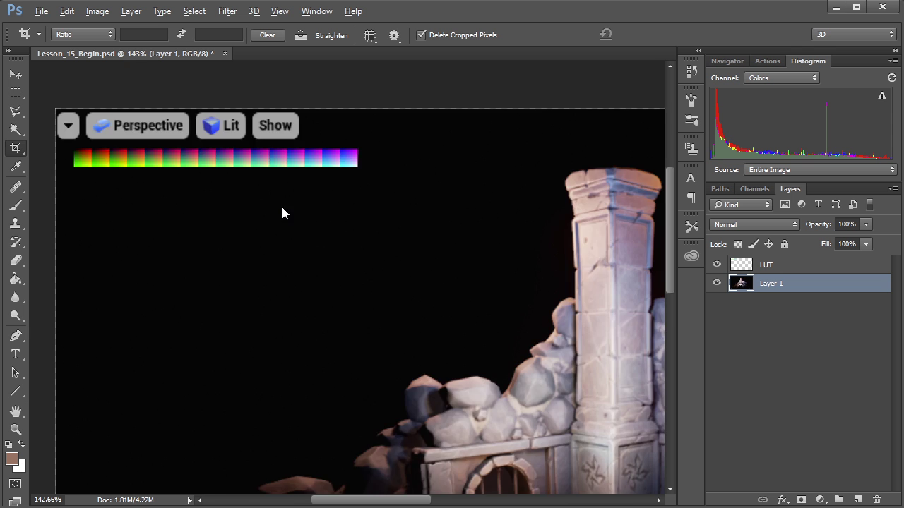
alt+scroll(282, 213, down, 5)
alt+scroll(322, 247, up, 2)
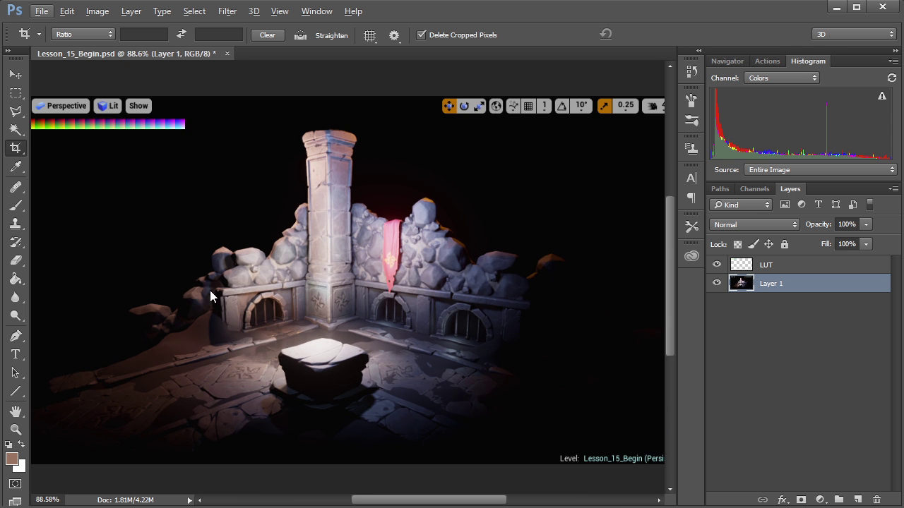
alt+scroll(228, 221, down, 2)
alt+scroll(542, 291, up, 1)
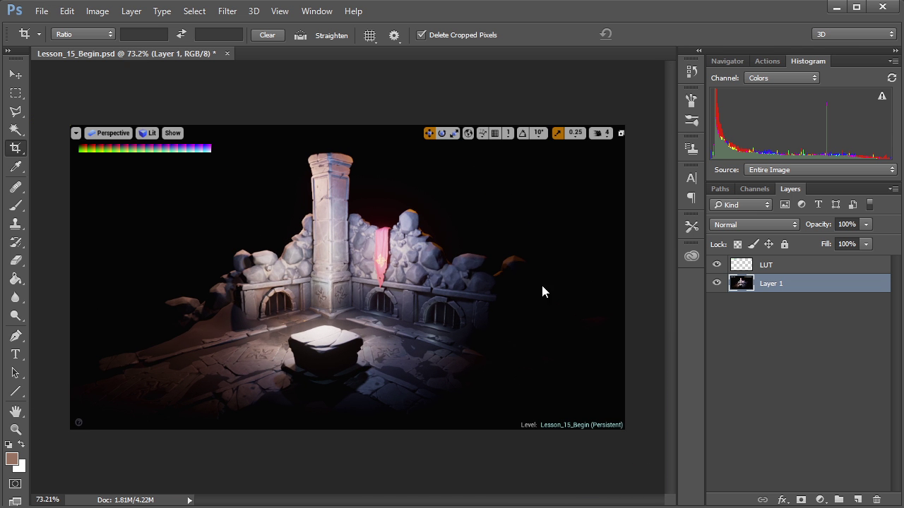
Add a Levels adjustment layer above the LUT layer, raising the black input level to 16 and lowering the white input level
click(747, 264)
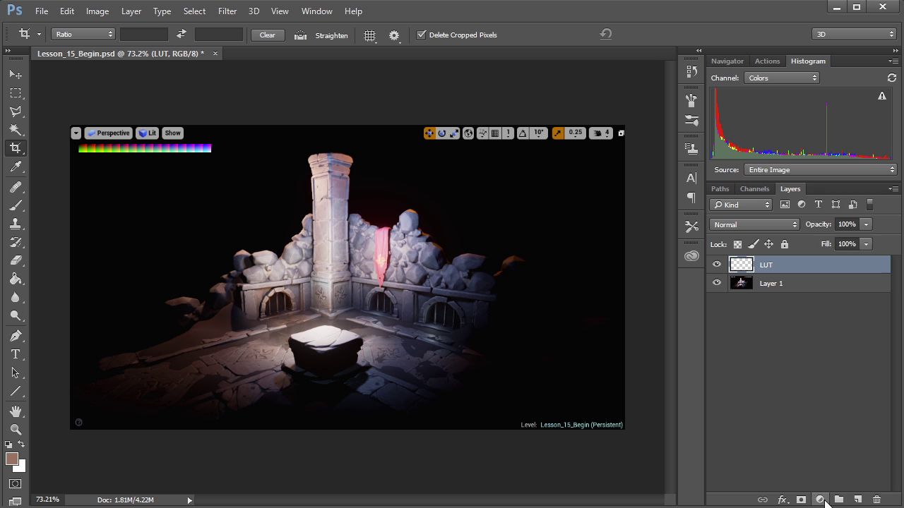
click(821, 500)
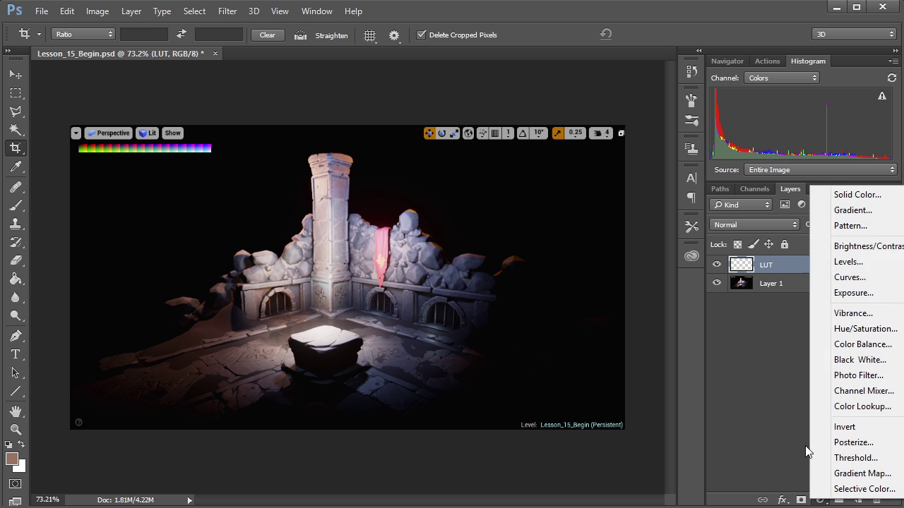
click(849, 262)
drag(540, 195, 545, 195)
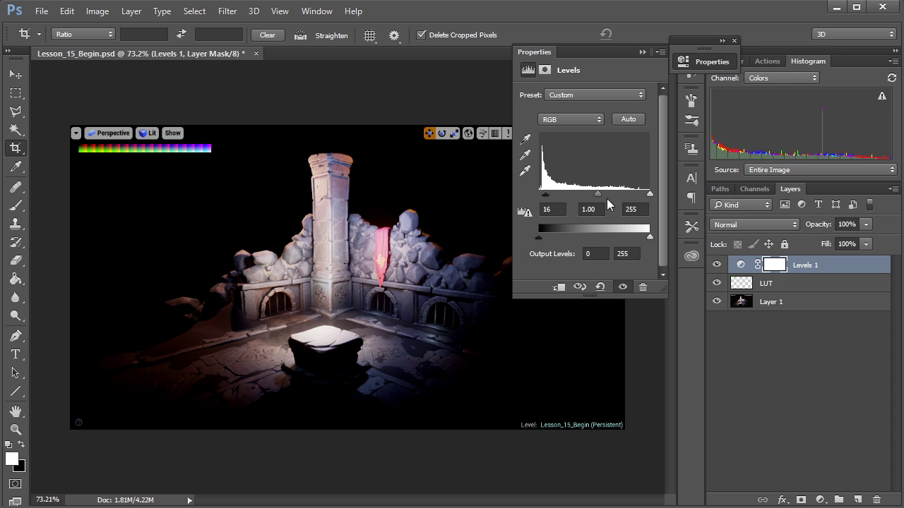
drag(650, 195, 595, 197)
click(642, 52)
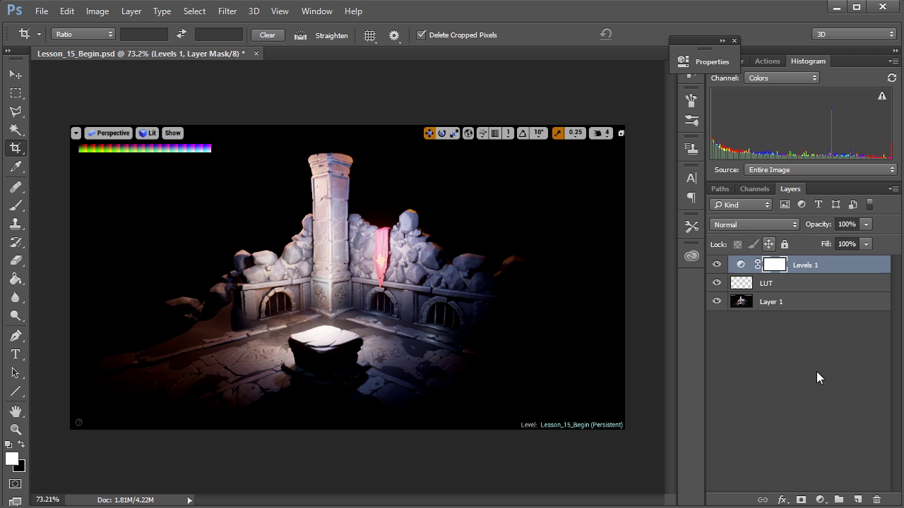
Add a Hue/Saturation adjustment layer above the Levels layer and set its hue to -7
click(820, 500)
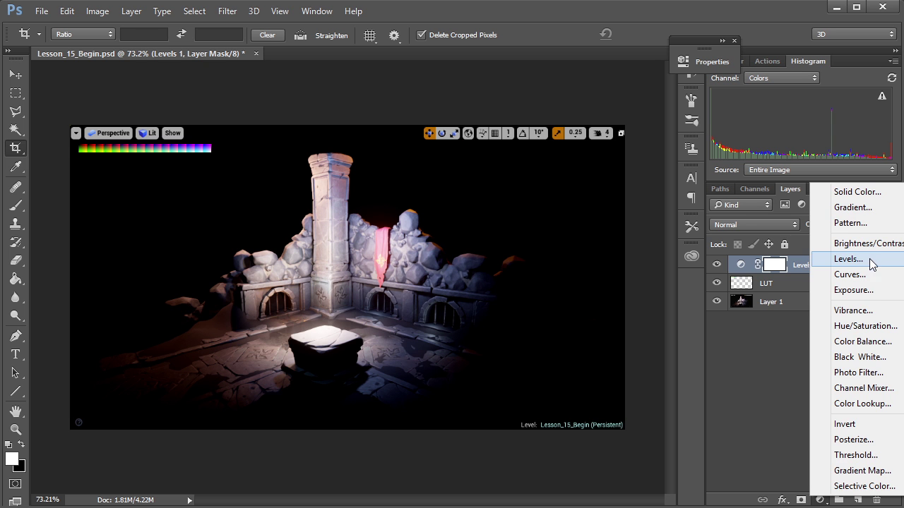
click(869, 326)
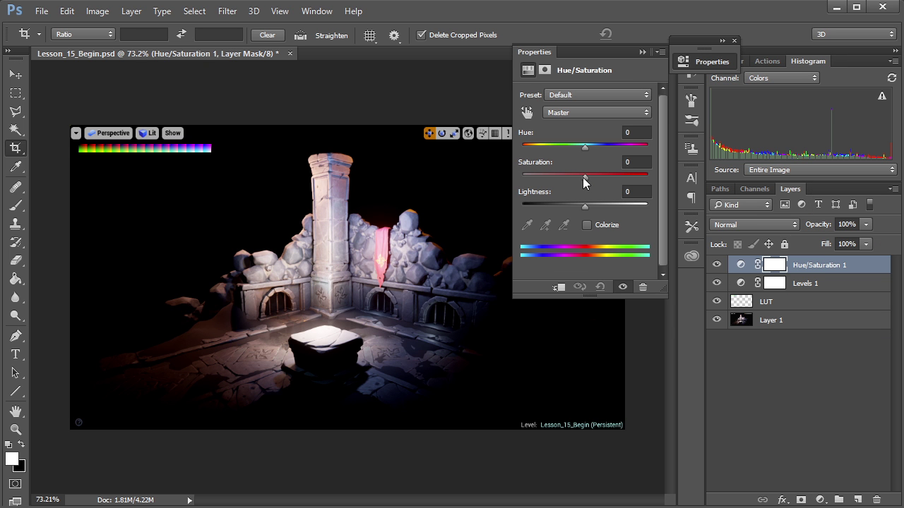
drag(583, 178, 585, 142)
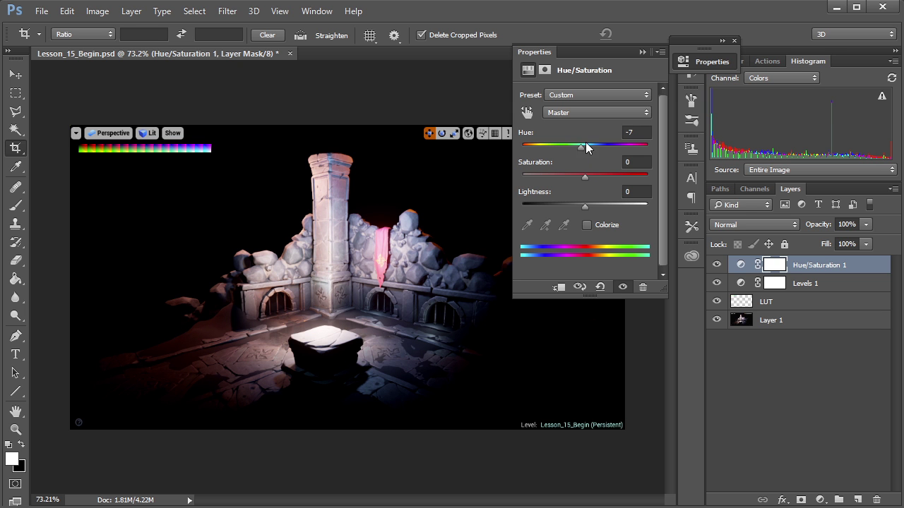
click(642, 52)
Add a Curves adjustment layer with a red curve point at input 107, output 106 and a green one at input 132, output 127
click(820, 500)
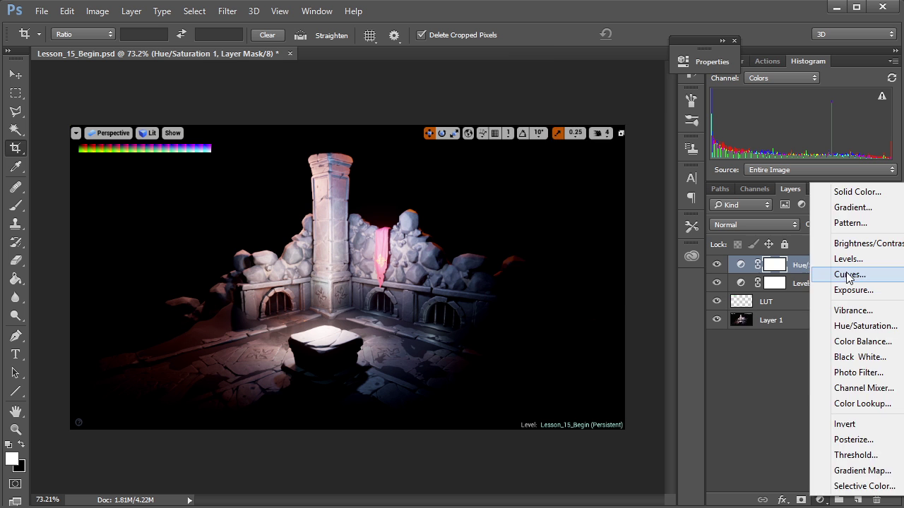
click(848, 276)
click(600, 112)
click(562, 132)
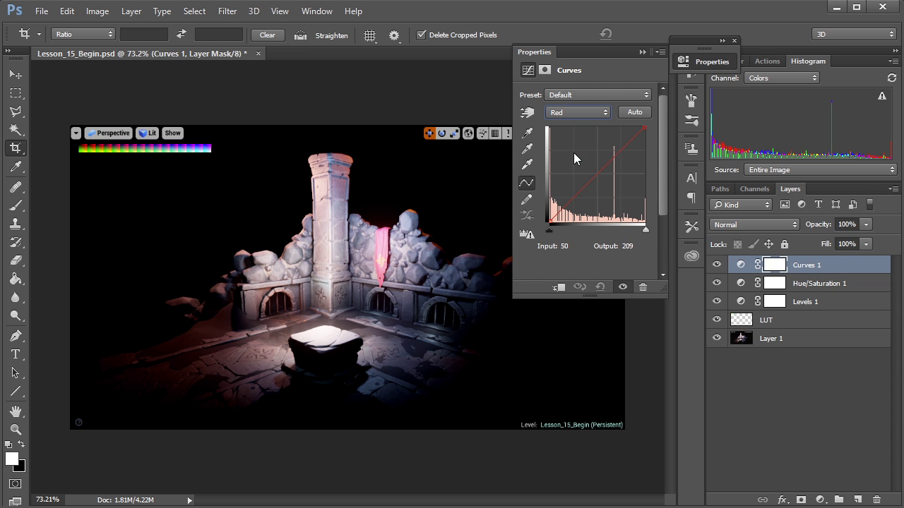
click(591, 184)
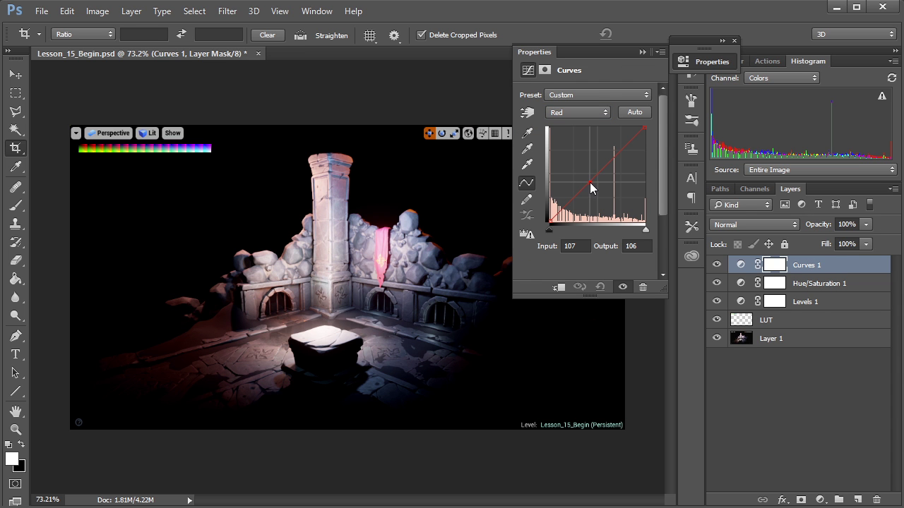
click(577, 112)
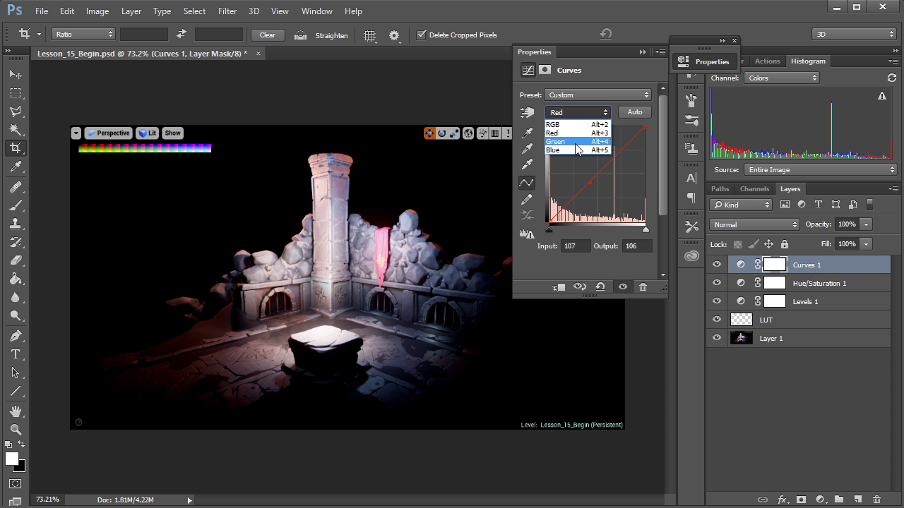
click(577, 142)
click(600, 175)
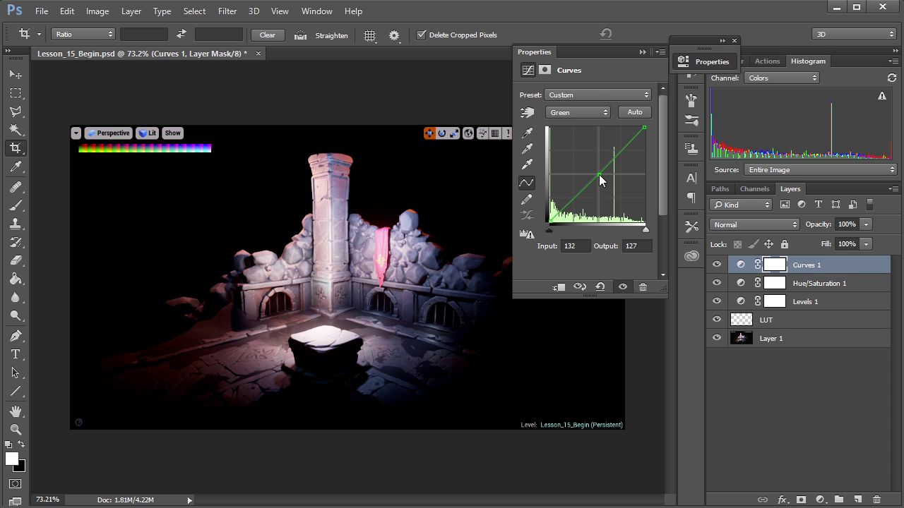
click(642, 53)
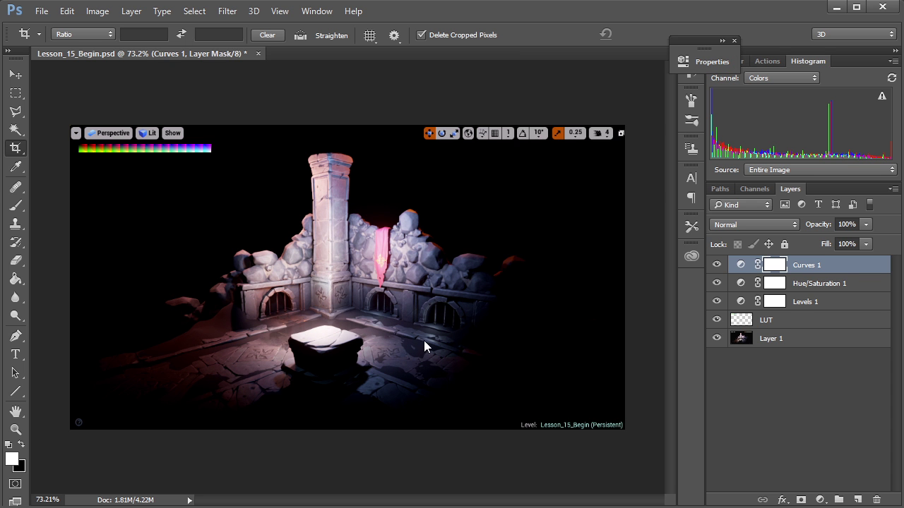
Load the LUT layer's outline as a selection and crop the image to the LUT strip
alt+scroll(307, 299, up, 10)
alt+scroll(308, 303, down, 10)
alt+scroll(317, 329, up, 2)
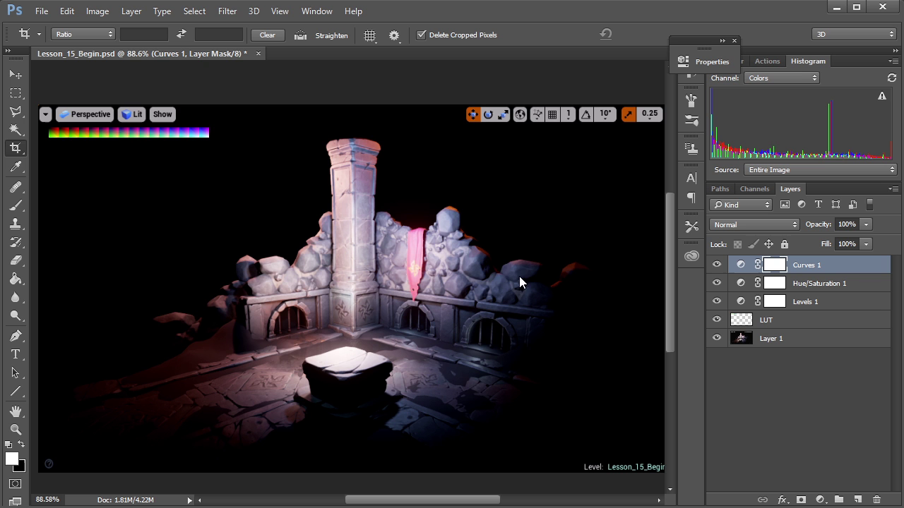
ctrl+click(741, 322)
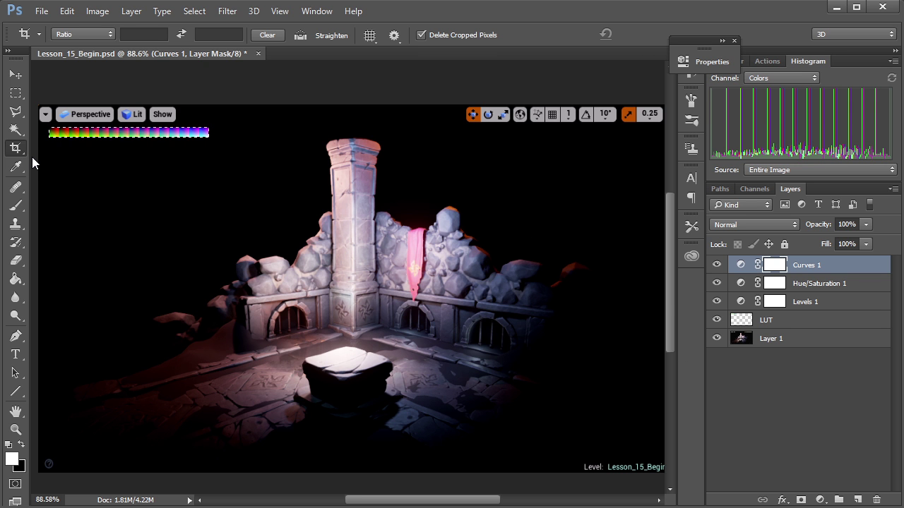
key(Return)
key(Return)
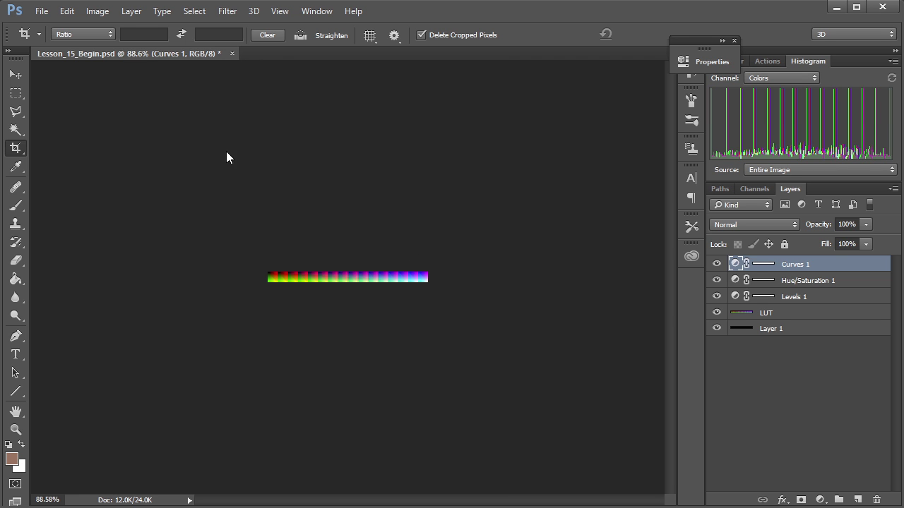
Save the cropped strip as T_PP_LUT.png in the Textures folder, replacing the existing file and using None / Fast compression
click(42, 11)
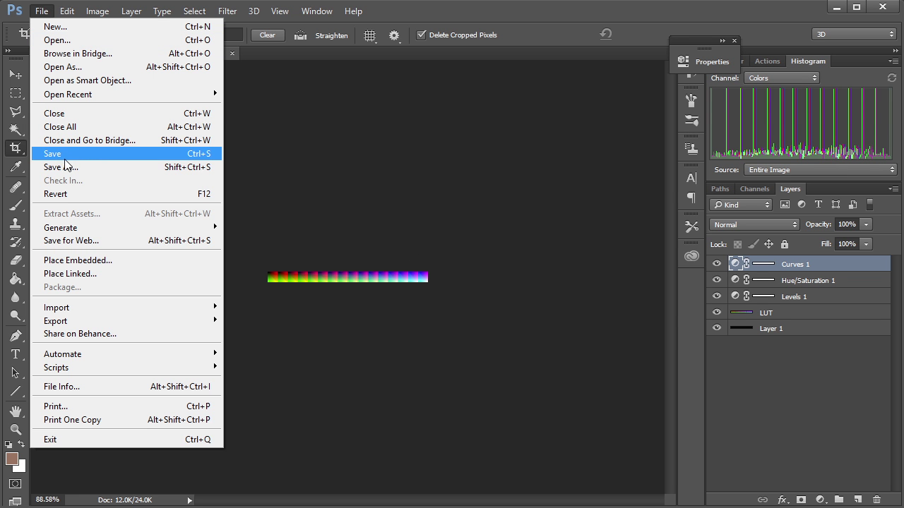
click(88, 168)
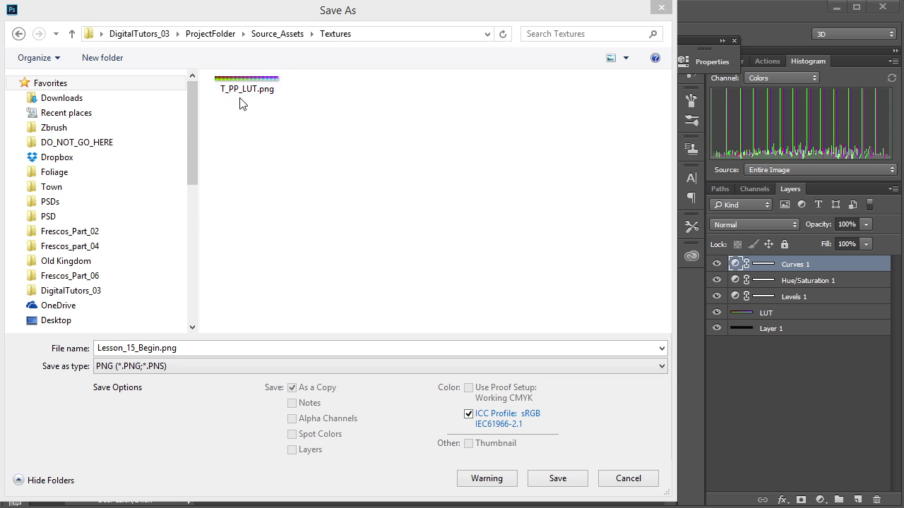
click(262, 91)
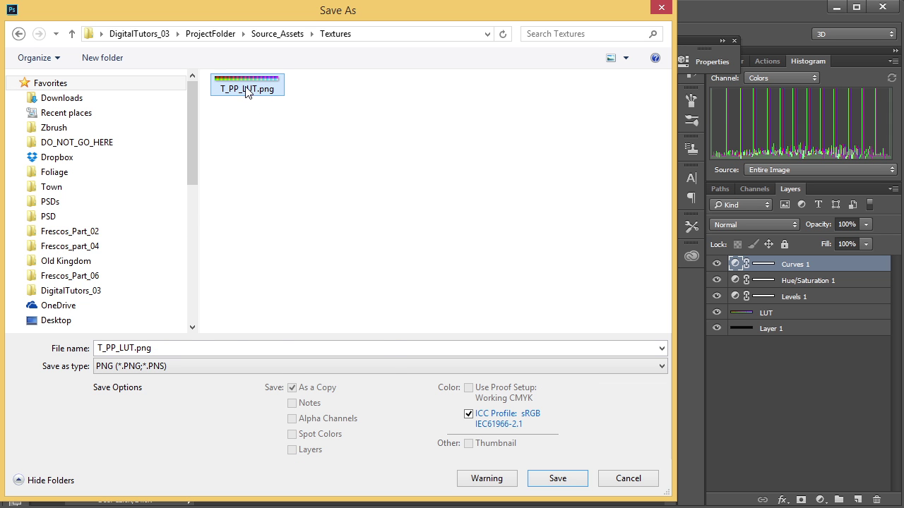
double_click(251, 92)
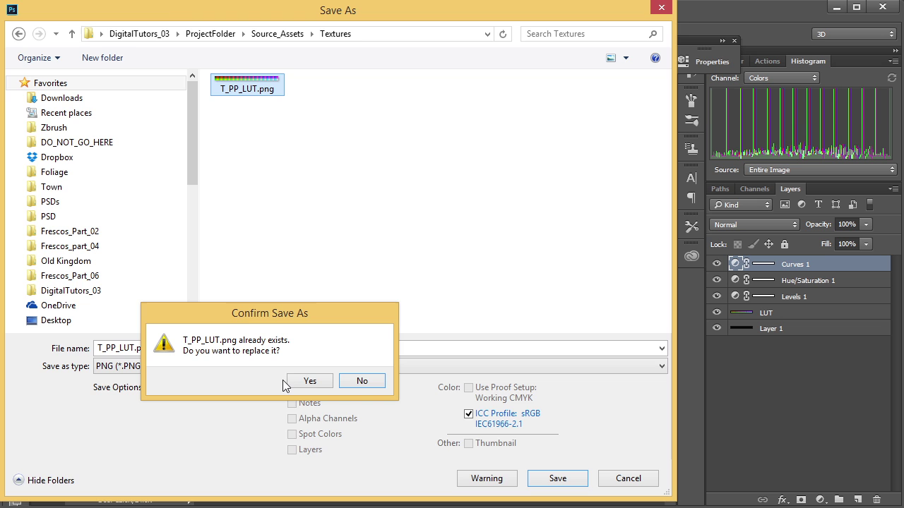
click(308, 382)
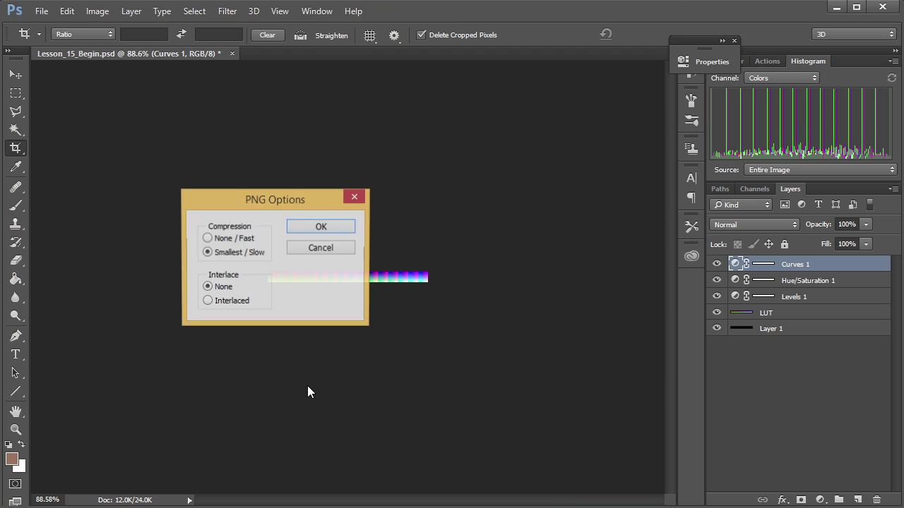
click(233, 241)
click(340, 225)
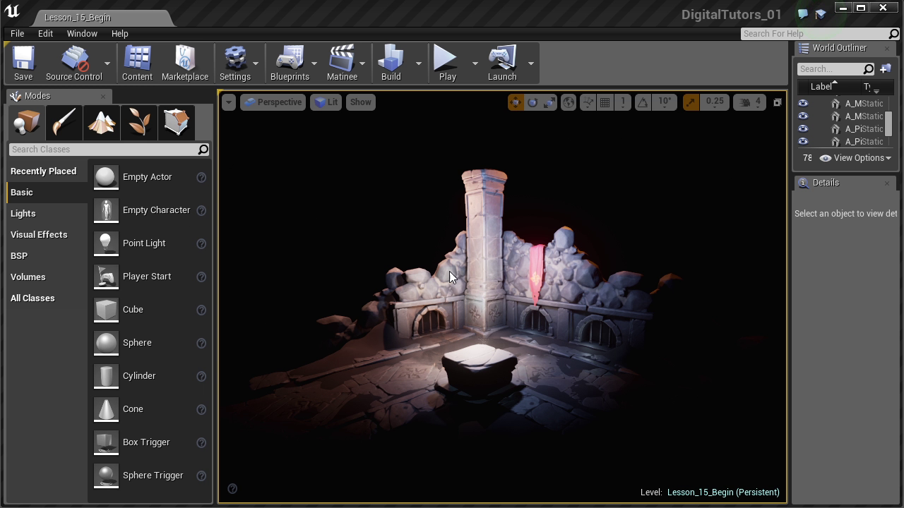
Switch to Unreal Editor, reimport the T_PP_LUT texture in the Lesson_15 content folder and save the asset
right_drag(449, 271, 466, 276)
click(145, 69)
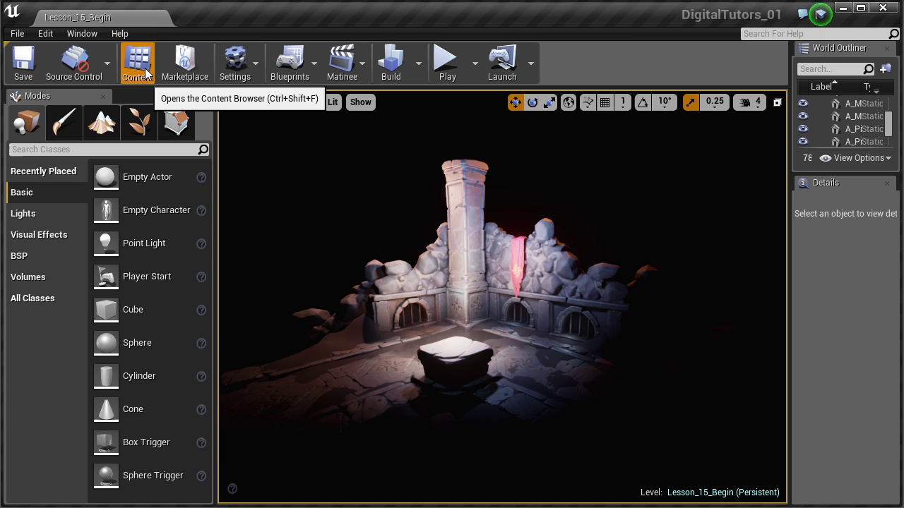
click(139, 67)
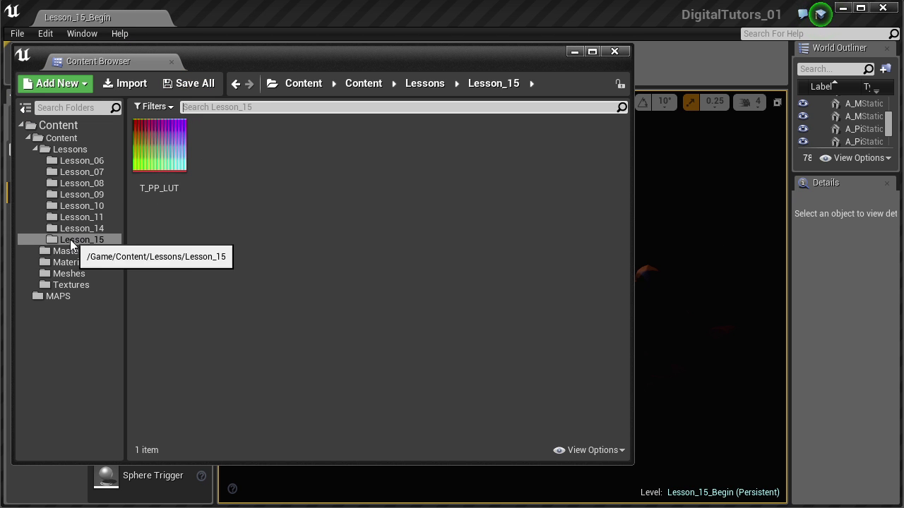
click(161, 163)
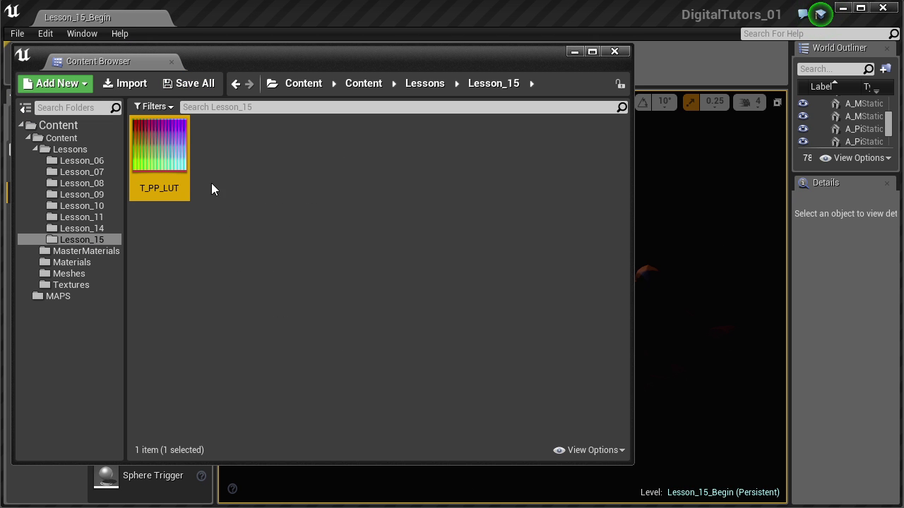
right_click(171, 145)
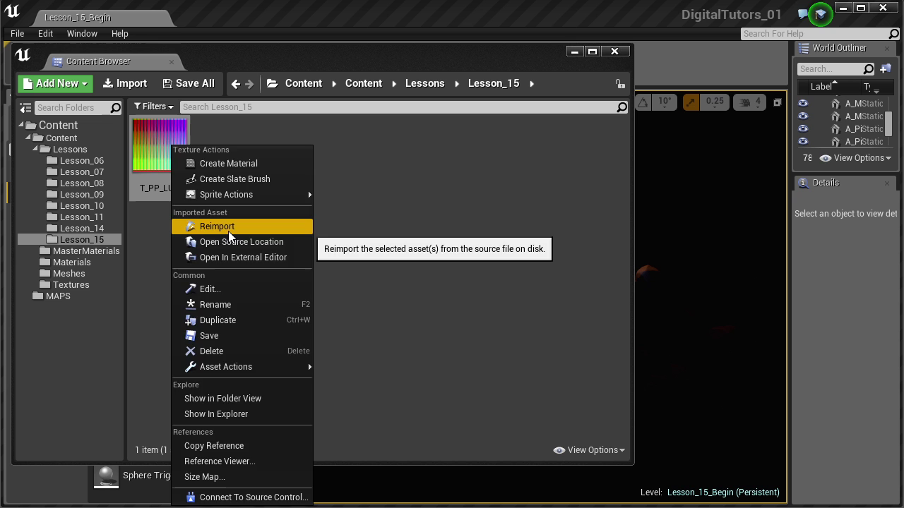
click(205, 224)
right_click(188, 159)
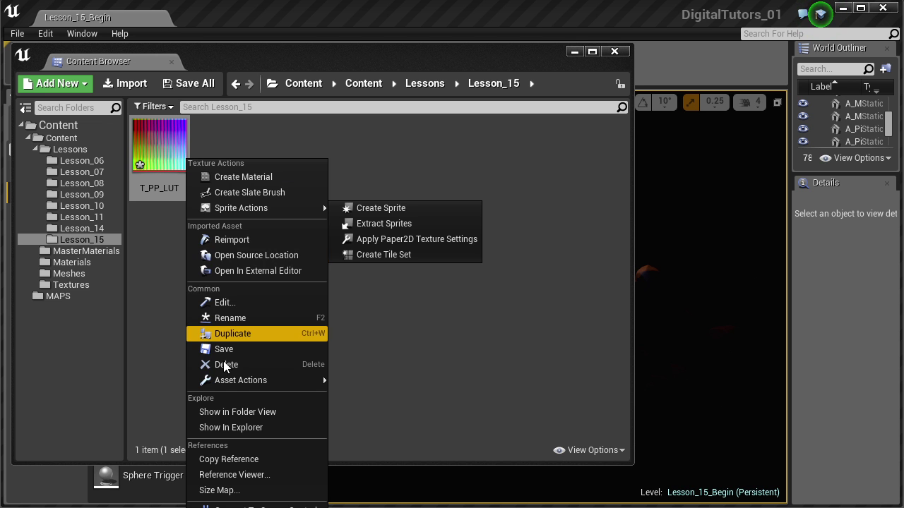
click(234, 351)
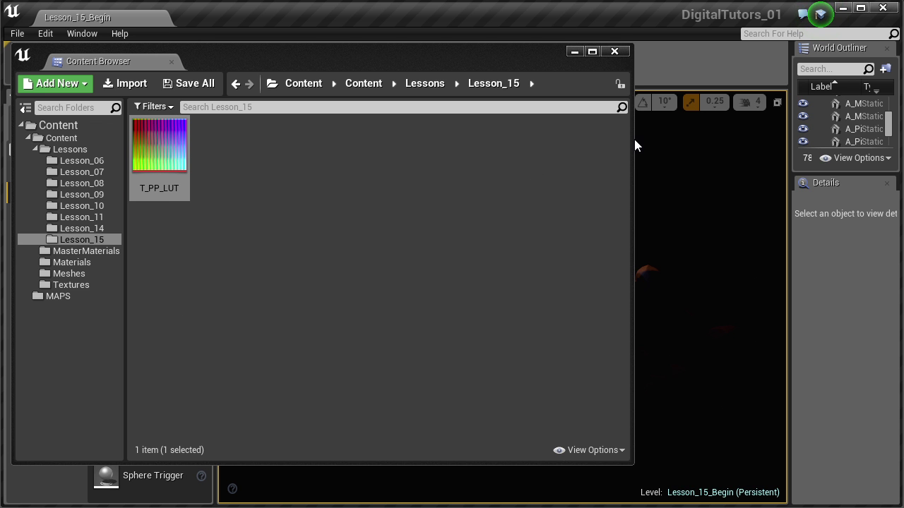
Shrink the Content Browser window, move it lower over the viewport and minimize it
drag(634, 145, 430, 141)
drag(296, 53, 360, 243)
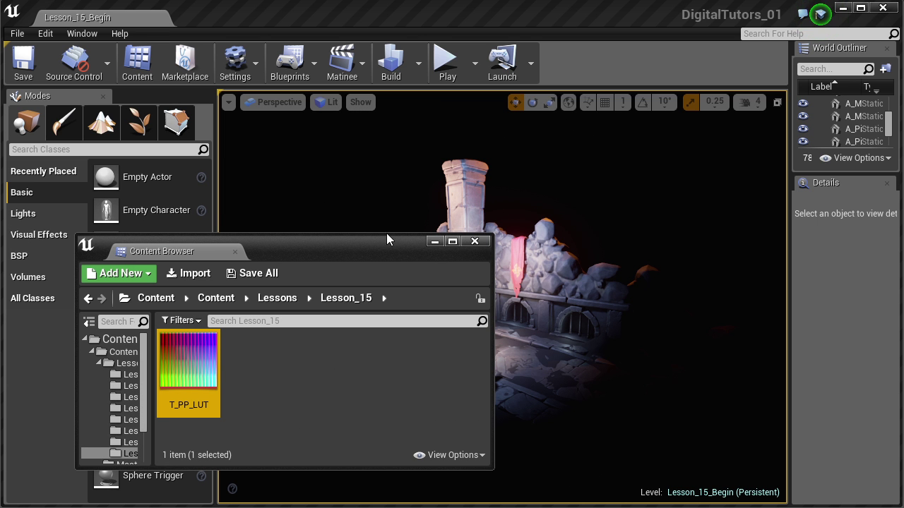
click(431, 239)
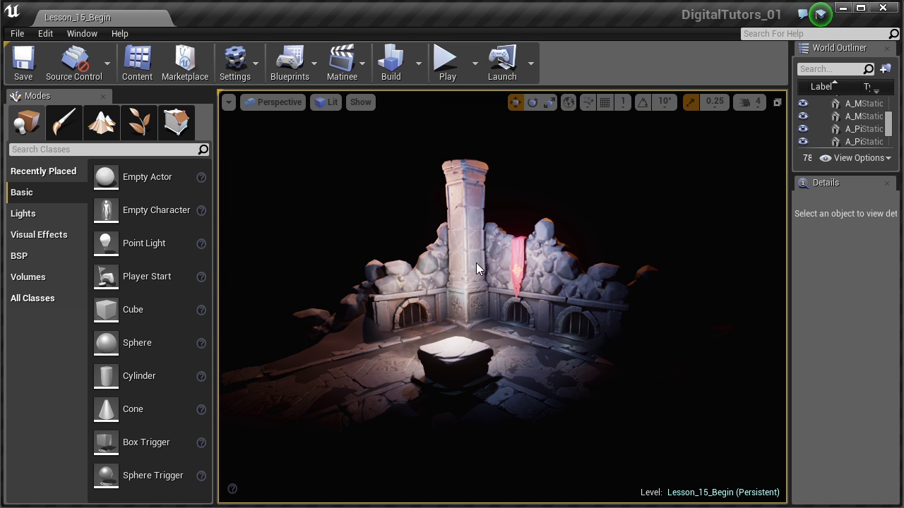
Search the placeable classes for "Pos", place a Post Process Volume near the pillar and turn off game view to see its outline
right_drag(476, 263, 468, 268)
scroll(470, 269, up, 2)
scroll(470, 269, up, 1)
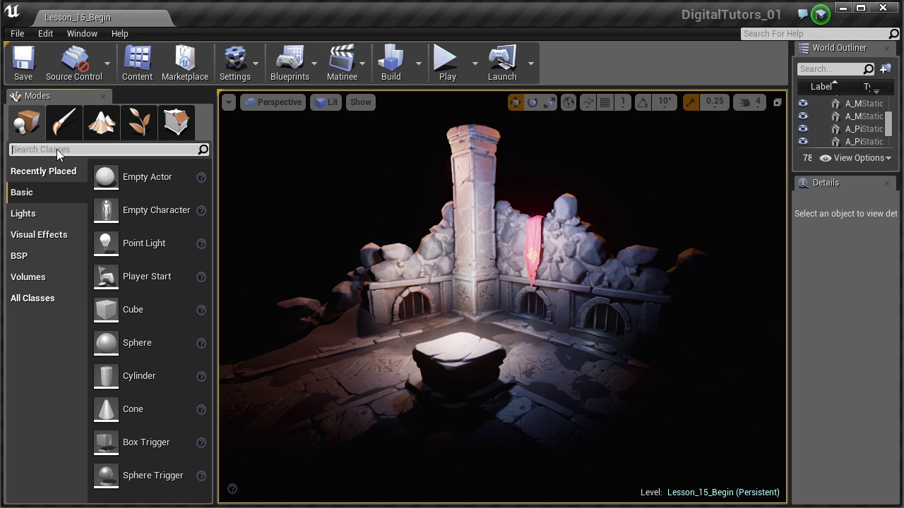
text(Pos)
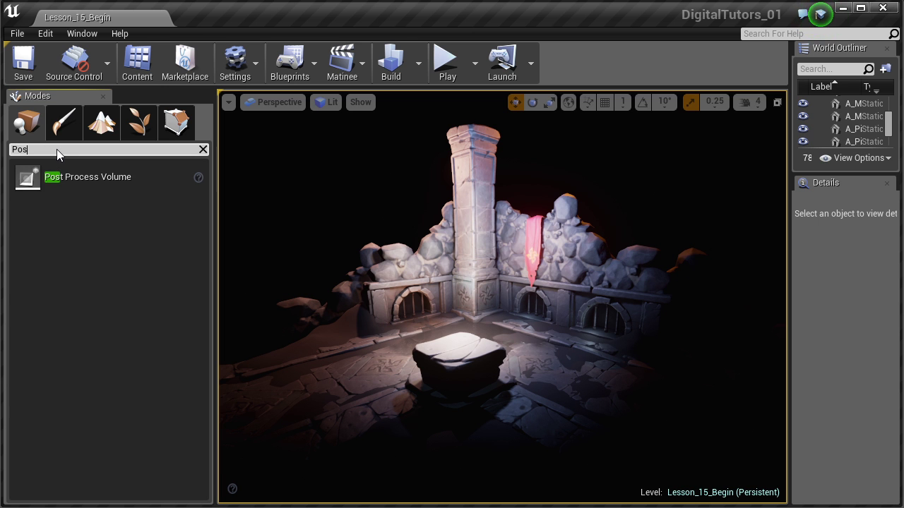
drag(75, 183, 419, 357)
middle_drag(419, 357, 461, 339)
key(g)
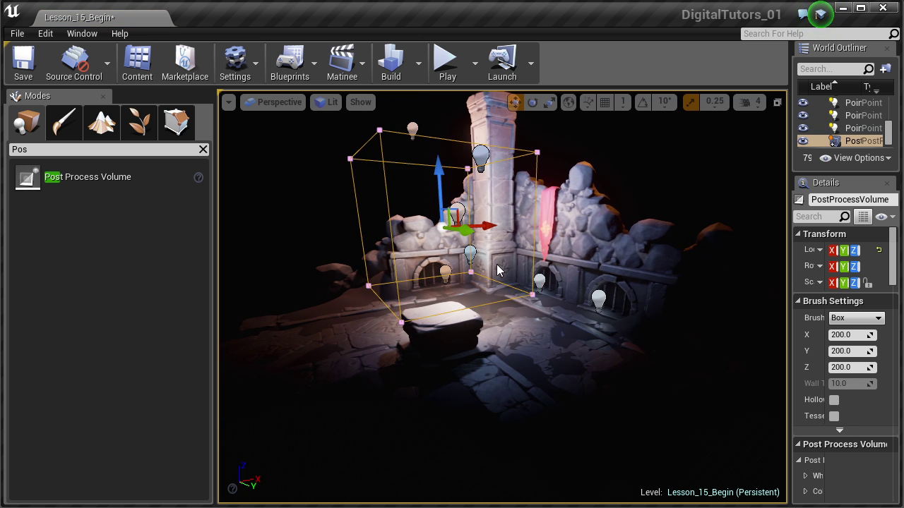
Scale the post process volume up until its box encloses the whole ruin scene
scroll(498, 269, down, 3)
middle_drag(497, 270, 492, 287)
alt+drag(492, 293, 432, 301)
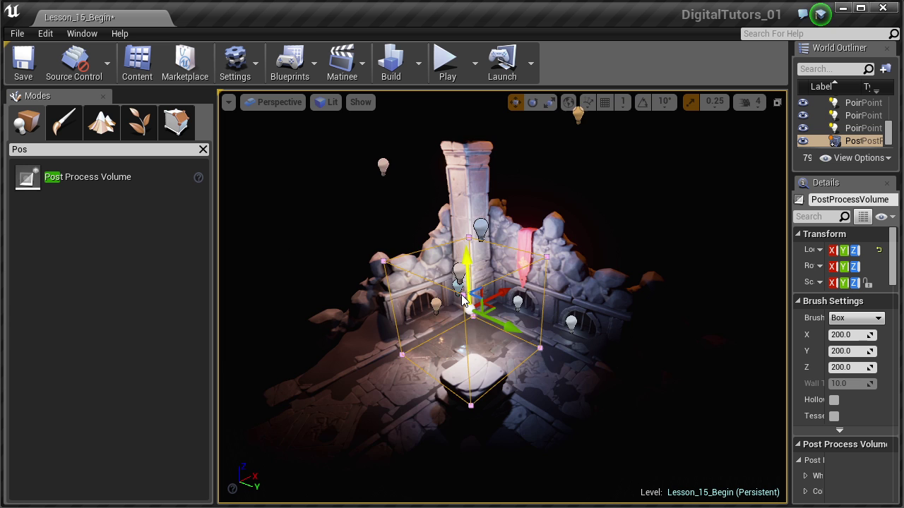
alt+middle_drag(464, 295, 406, 286)
alt+drag(466, 300, 733, 274)
key(r)
right_drag(424, 290, 453, 286)
scroll(453, 291, down, 3)
alt+drag(452, 291, 403, 384)
scroll(403, 385, up, 1)
Move the post process volume along its Y axis so that it surrounds the scene
key(w)
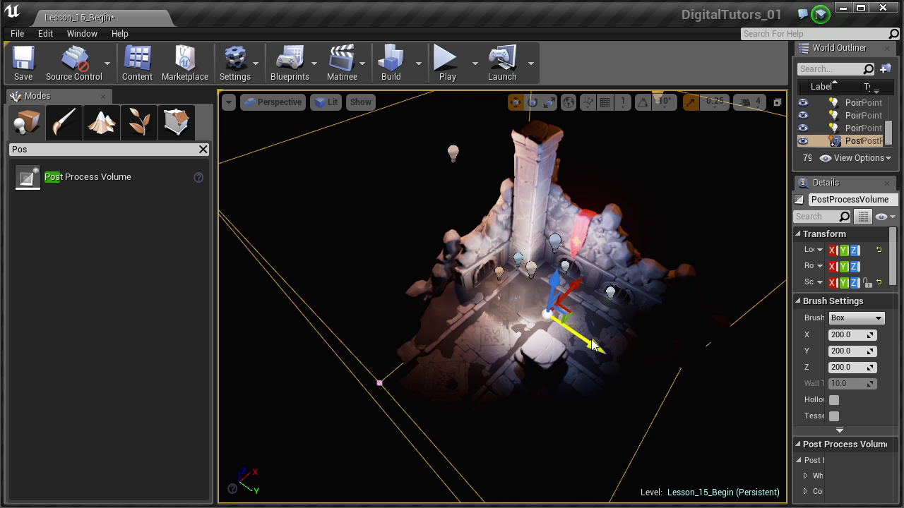
drag(584, 341, 555, 282)
key(r)
mouse_move(404, 340)
alt+mouse_down()
mouse_move(504, 209)
mouse_move(404, 340)
alt+mouse_up()
scroll(404, 339, up, 1)
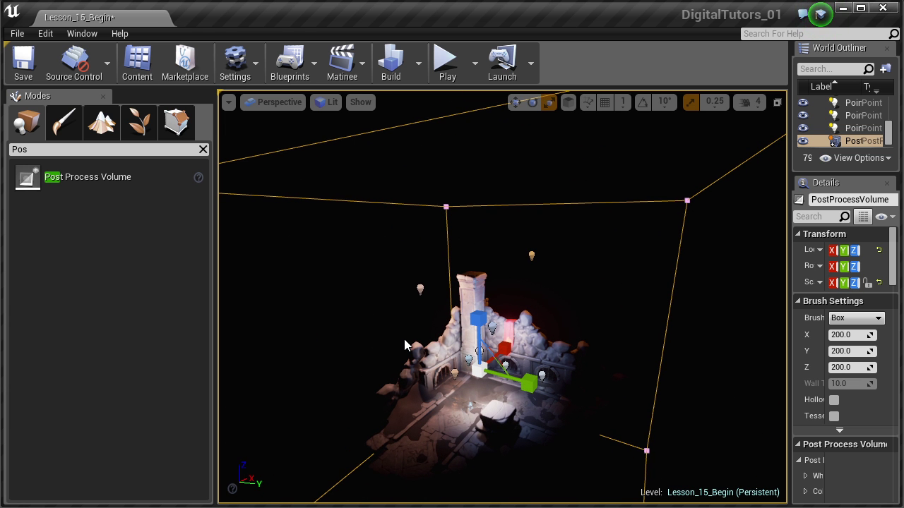
key(w)
mouse_move(404, 339)
right_down()
mouse_move(428, 353)
mouse_move(400, 353)
right_up()
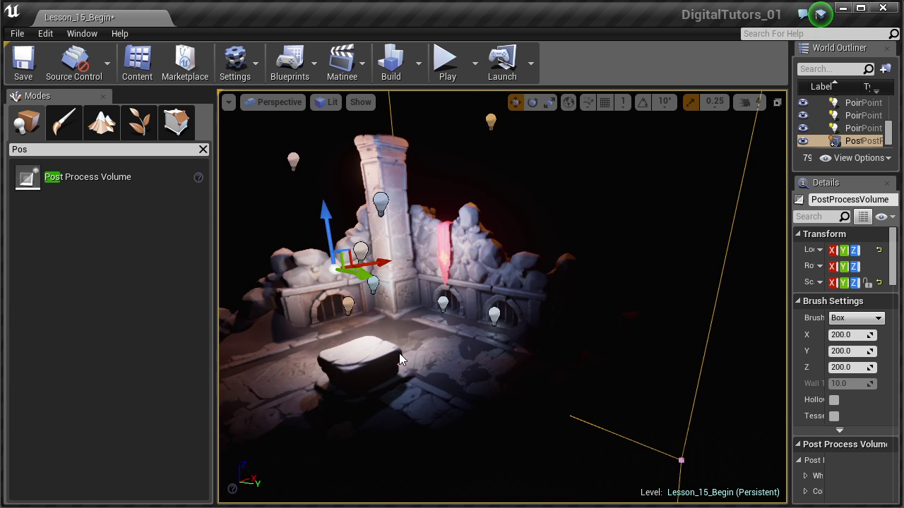
alt+drag(400, 359, 581, 357)
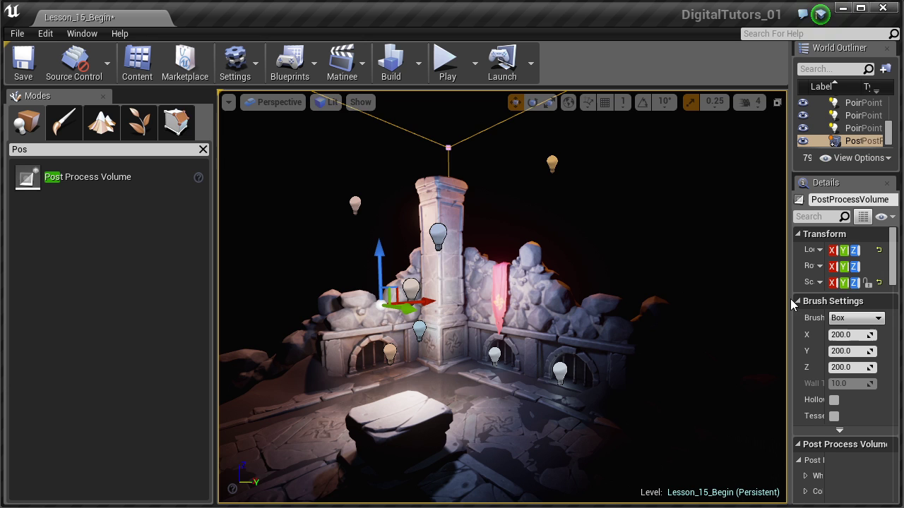
Widen the Details panel and bring up the volume's expanded Post Process Settings
drag(792, 303, 695, 304)
scroll(780, 321, down, 1)
scroll(781, 325, down, 2)
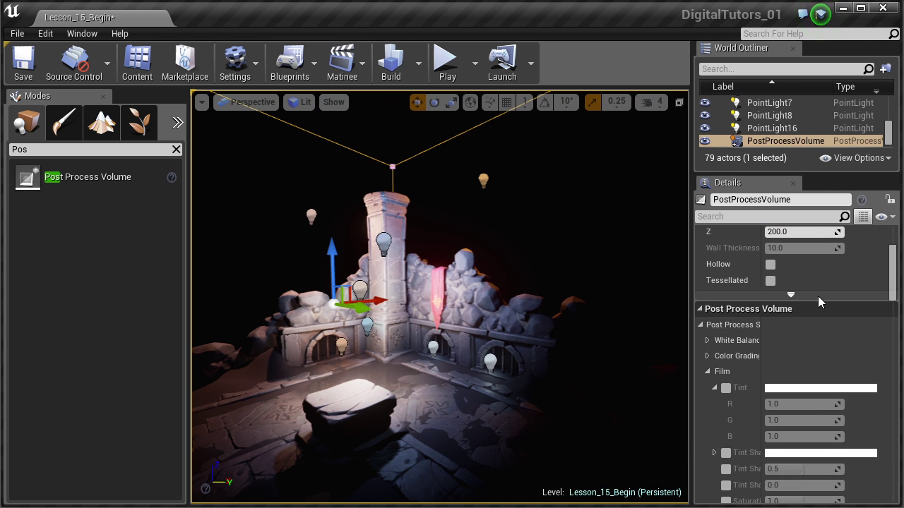
scroll(790, 342, up, 1)
click(700, 370)
scroll(736, 358, down, 2)
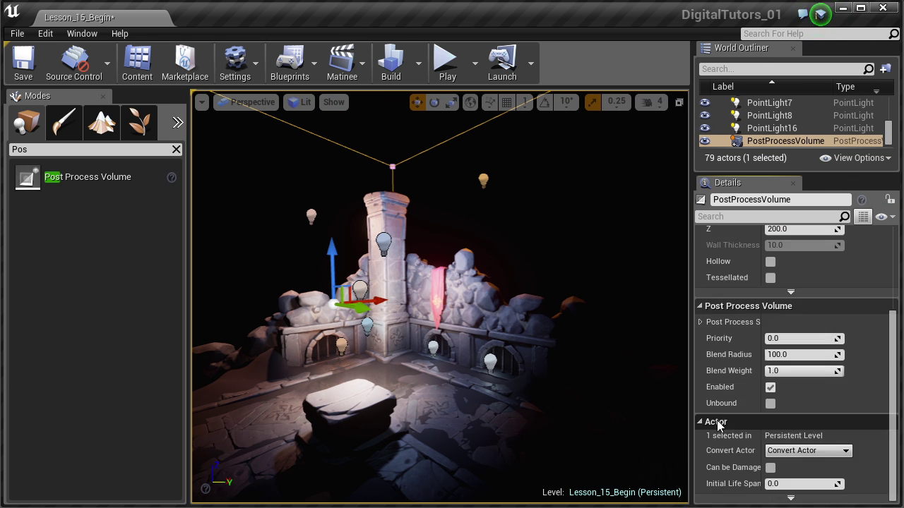
scroll(749, 357, up, 4)
scroll(768, 354, down, 2)
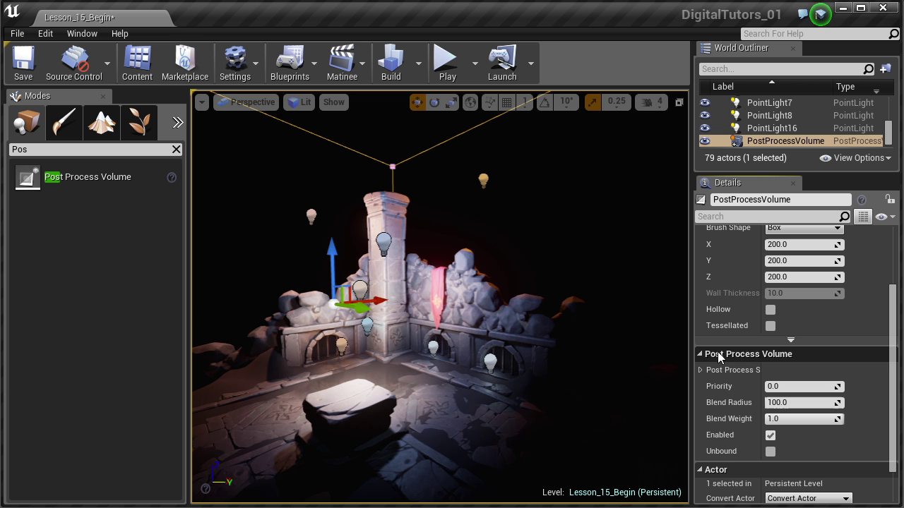
click(700, 371)
scroll(699, 372, down, 3)
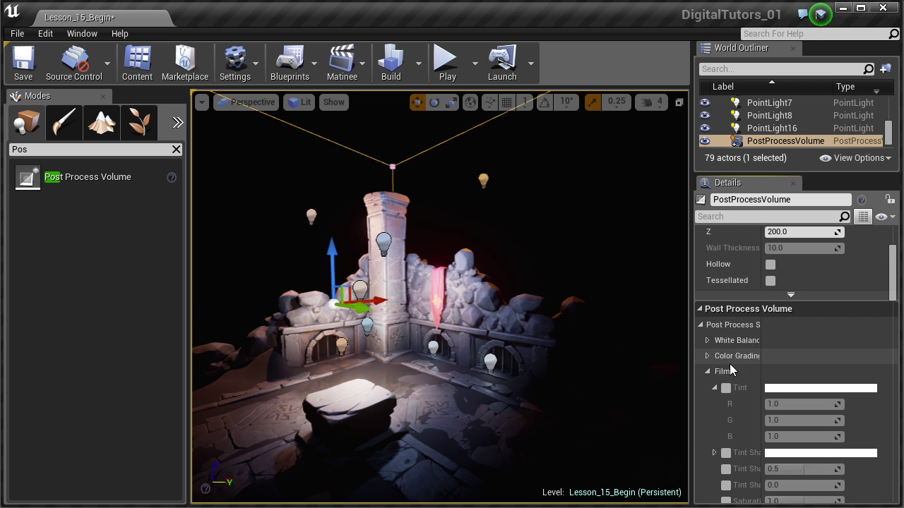
Collapse the Film, Scene Color and Bloom categories of the post process settings
click(708, 349)
click(709, 363)
click(709, 364)
click(707, 380)
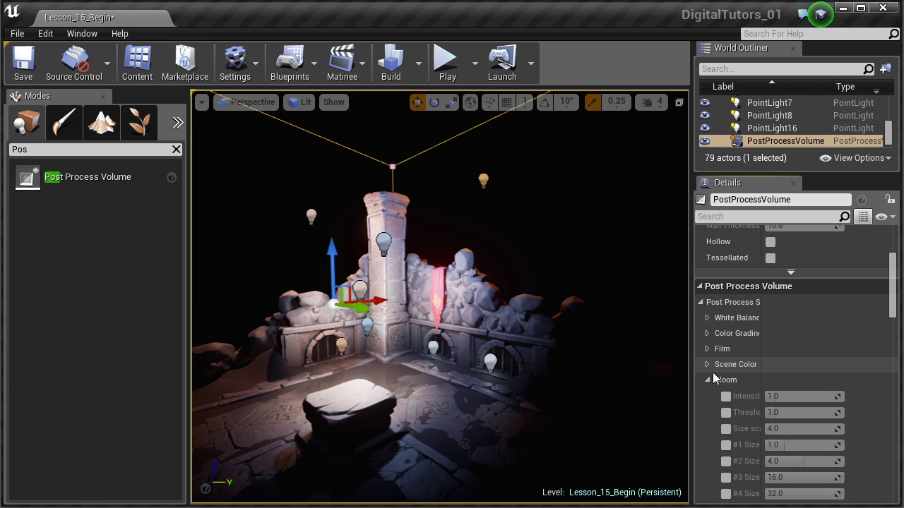
scroll(712, 373, down, 1)
click(707, 358)
Frame the ruin more closely and switch the viewport to game view, hiding the light icons and volume outline
mouse_move(447, 344)
mouse_down()
mouse_move(422, 357)
mouse_move(452, 339)
mouse_up()
right_drag(584, 324, 563, 324)
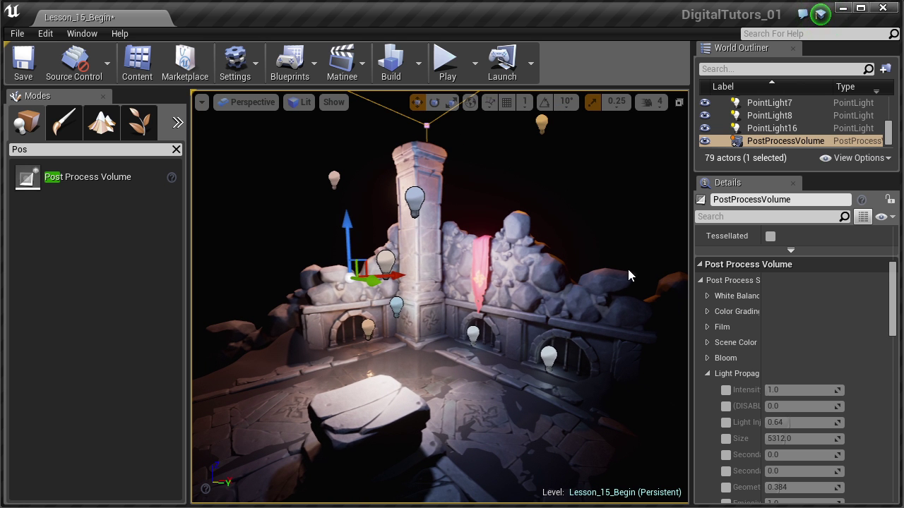
key(g)
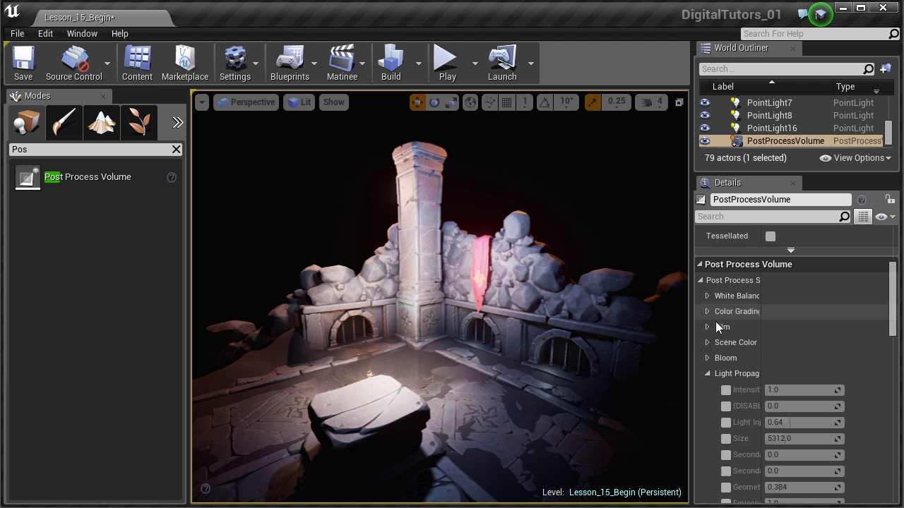
Enable Color Grading under Scene Color, assign the T_PP_LUT texture from the Lesson_15 folder and minimize the Content Browser
click(711, 342)
scroll(729, 351, down, 3)
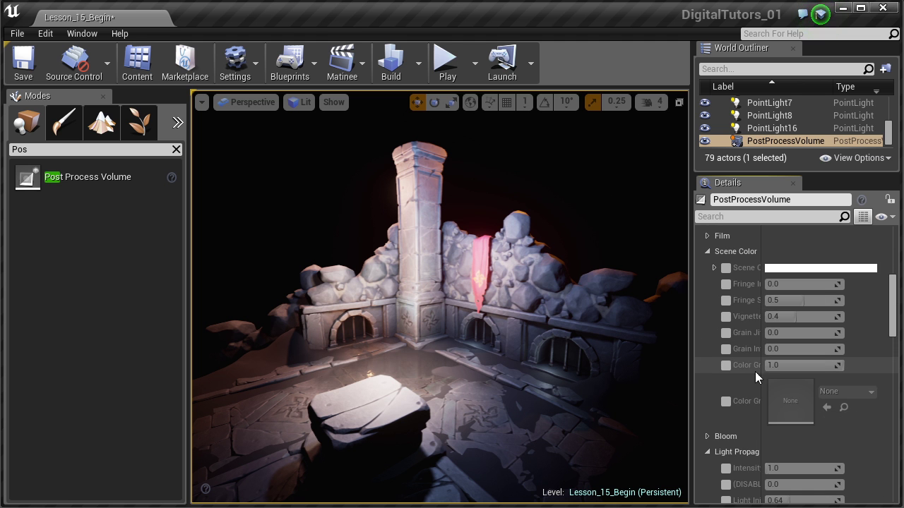
click(726, 402)
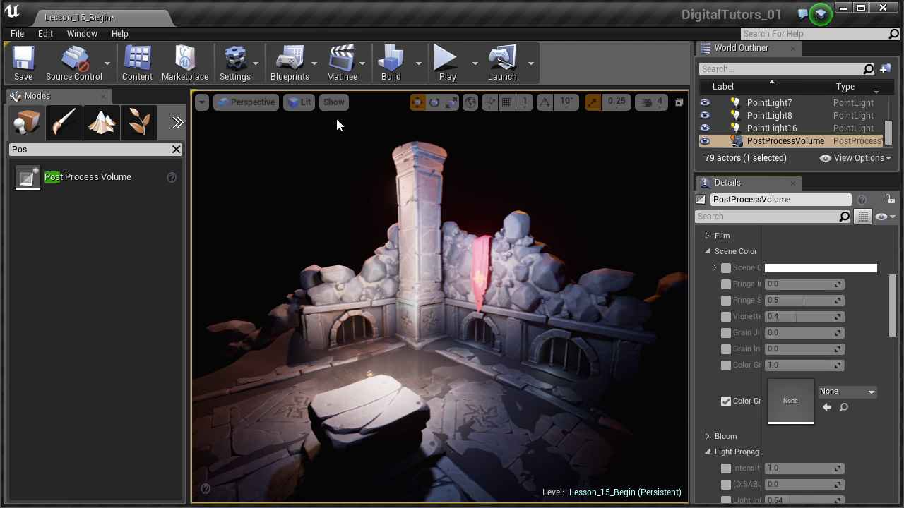
click(137, 62)
drag(188, 364, 790, 403)
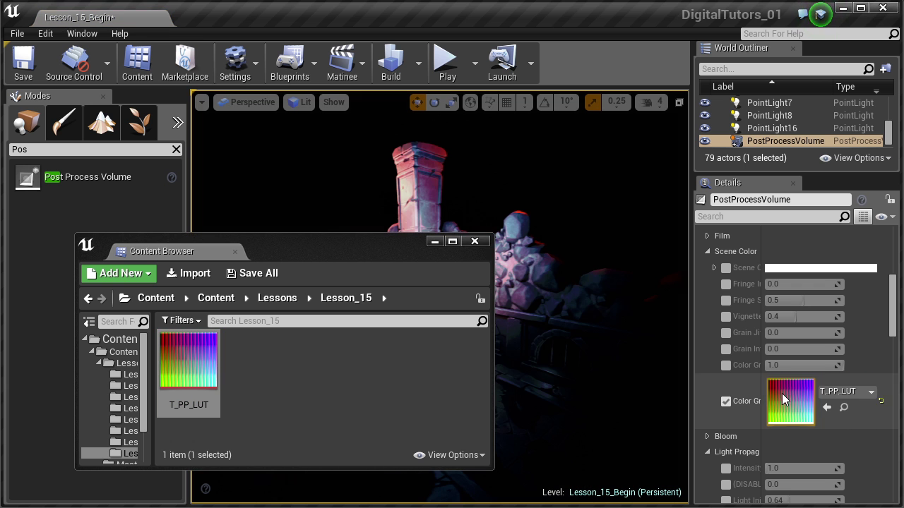
click(440, 241)
Widen the property name column, enable Color Grading Intensity and set it to about 0.25
mouse_move(491, 336)
alt+mouse_down()
mouse_move(455, 330)
mouse_move(476, 336)
alt+mouse_up()
scroll(476, 336, up, 3)
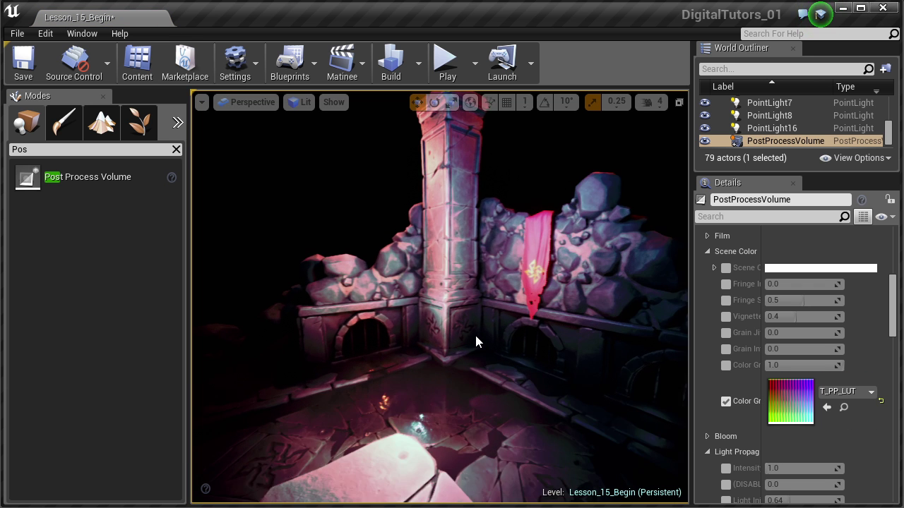
scroll(476, 337, down, 4)
scroll(476, 336, up, 3)
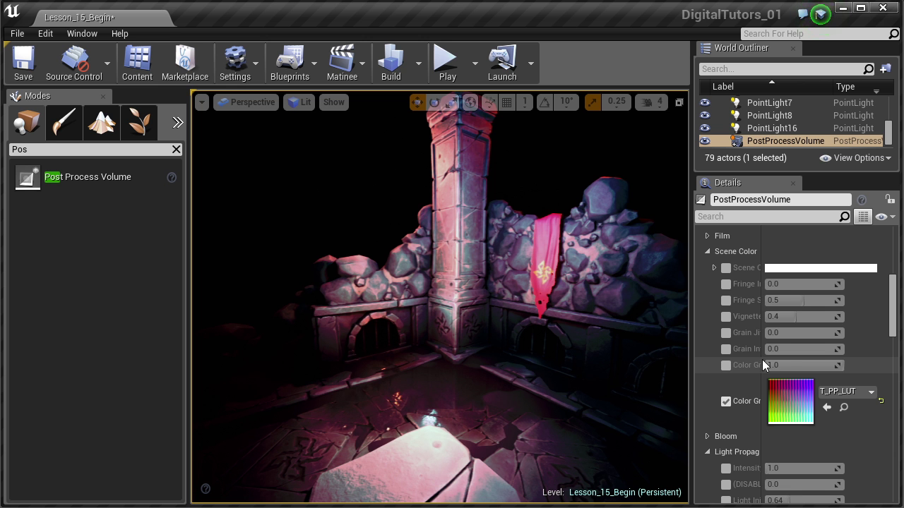
drag(762, 359, 810, 358)
click(726, 365)
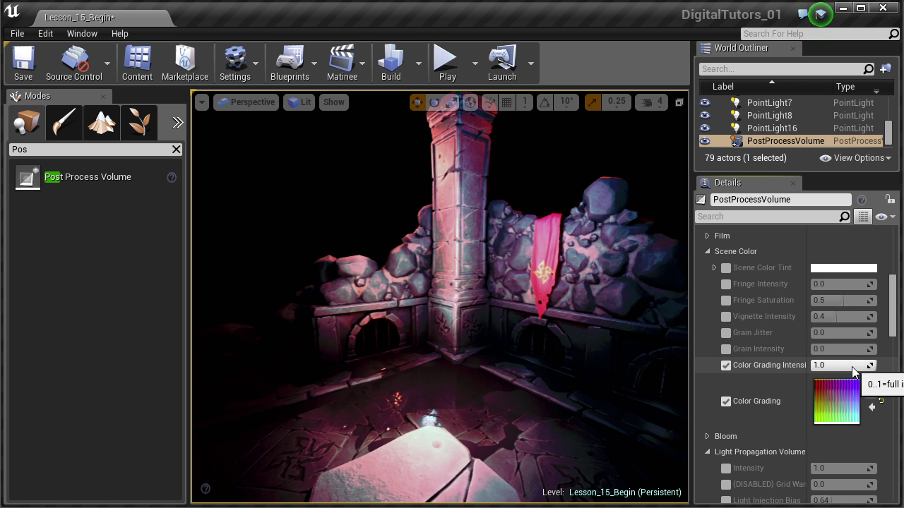
drag(858, 368, 811, 384)
scroll(558, 305, down, 3)
right_drag(558, 304, 615, 304)
drag(822, 372, 824, 372)
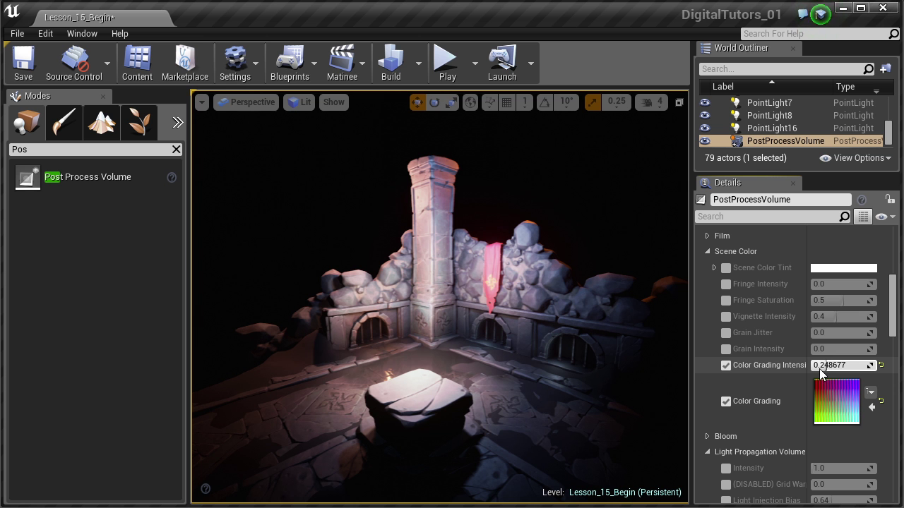
Reduce the Color Grading Intensity to about 0.16 and check the graded scene from several distances
scroll(496, 368, up, 4)
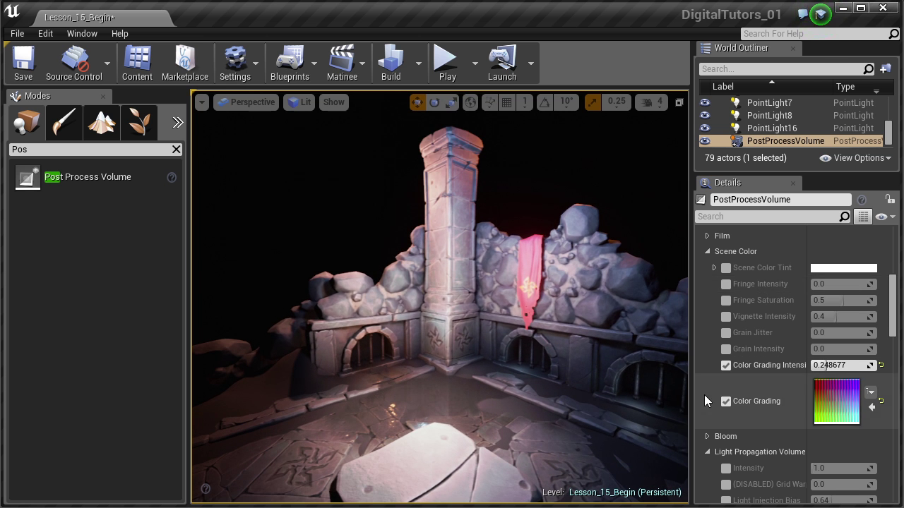
scroll(738, 324, down, 4)
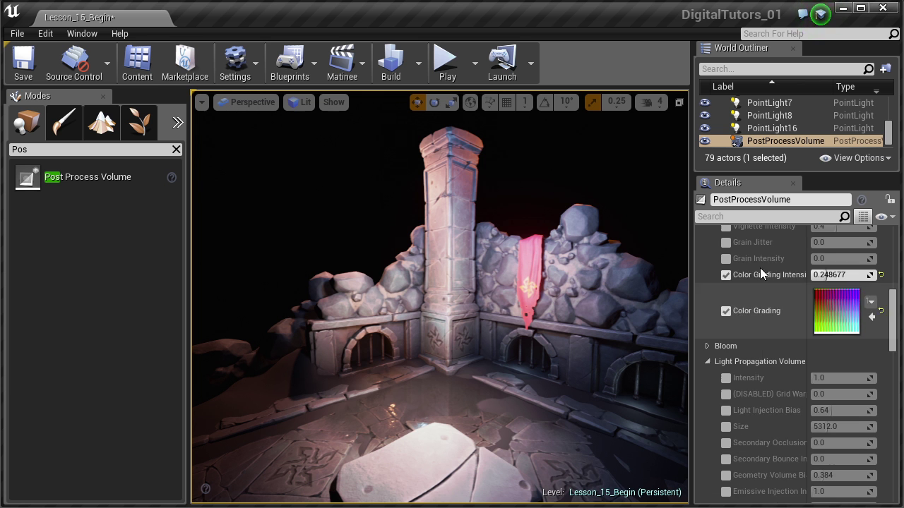
scroll(777, 304, up, 5)
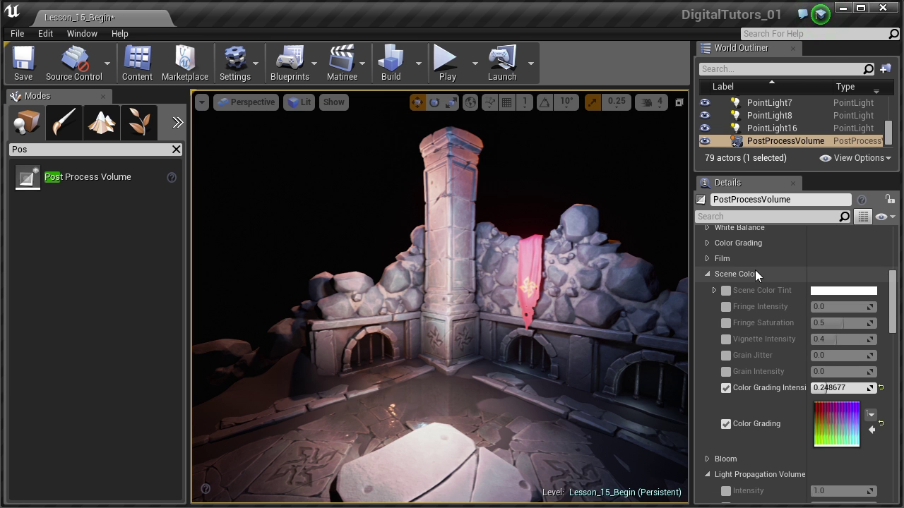
scroll(523, 377, down, 3)
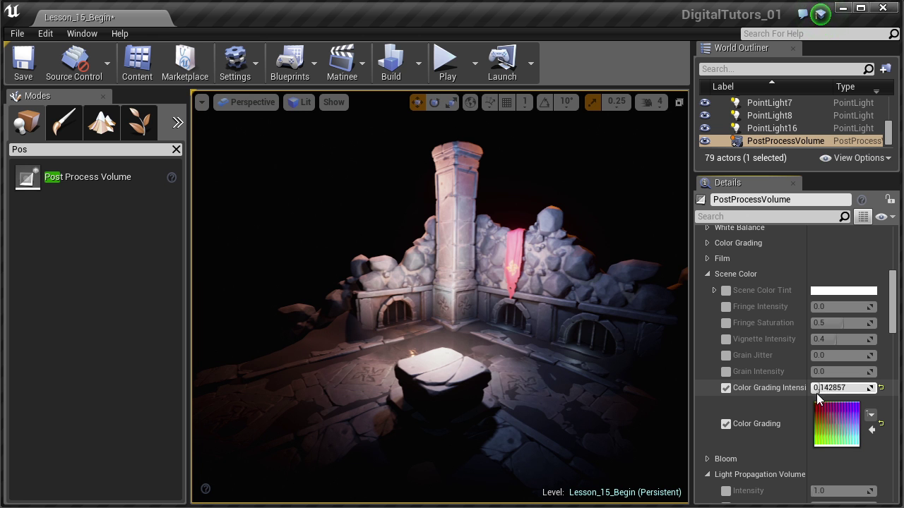
drag(818, 392, 826, 393)
scroll(534, 316, down, 1)
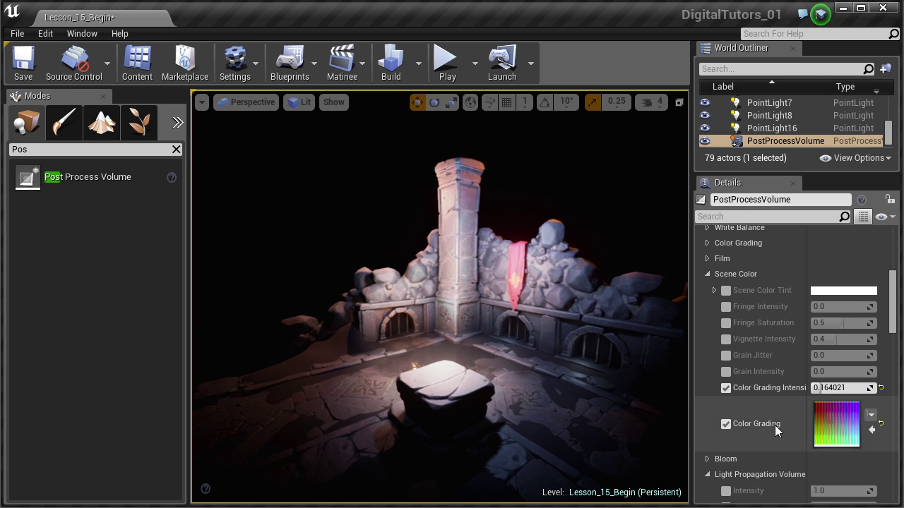
scroll(775, 425, down, 3)
scroll(533, 380, up, 2)
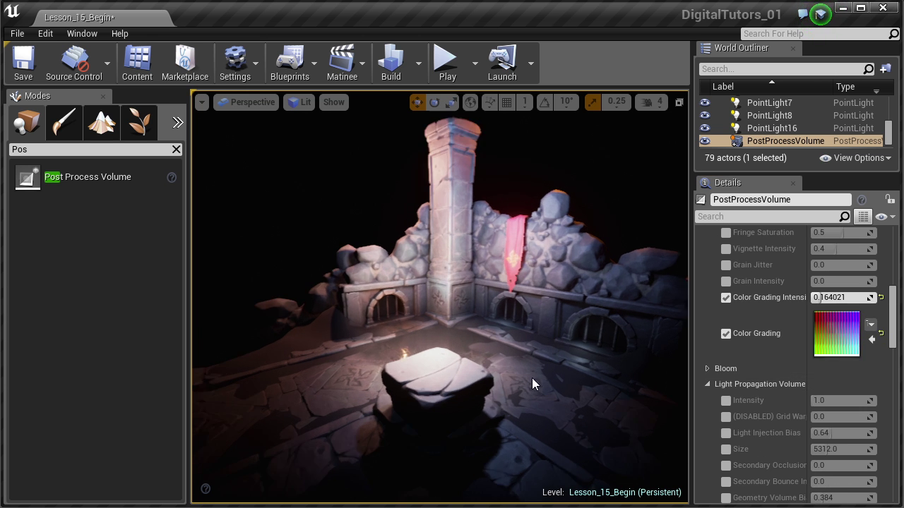
scroll(735, 356, down, 2)
alt+drag(474, 335, 445, 335)
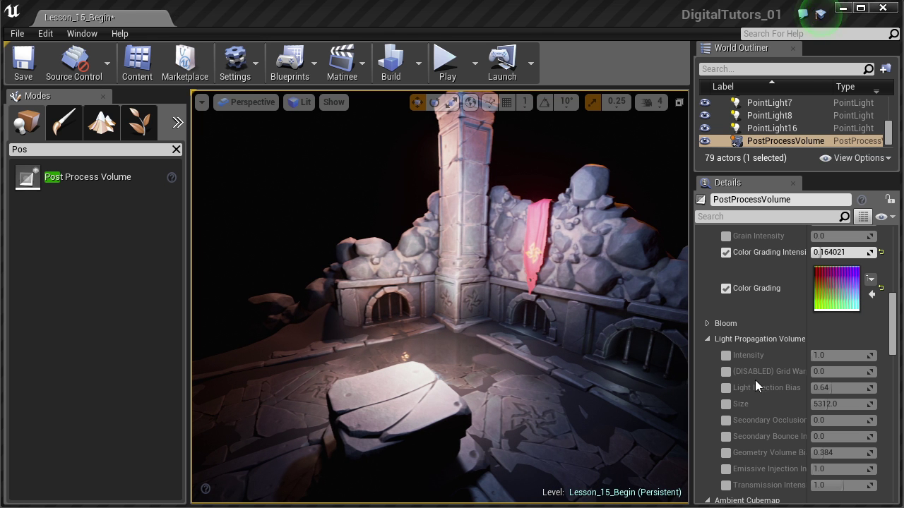
Collapse the Light Propagation Volume and Ambient Cubemap categories to bring up the Auto Exposure settings
drag(895, 318, 899, 337)
click(708, 278)
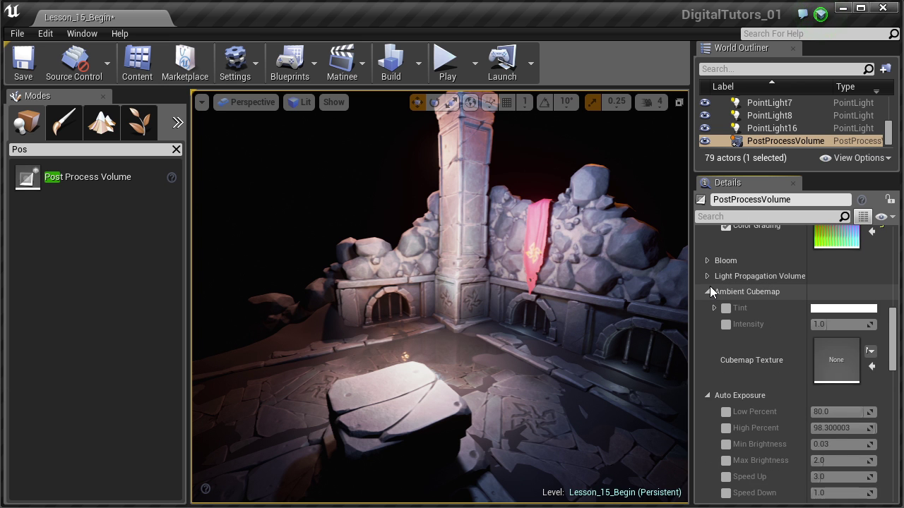
click(708, 291)
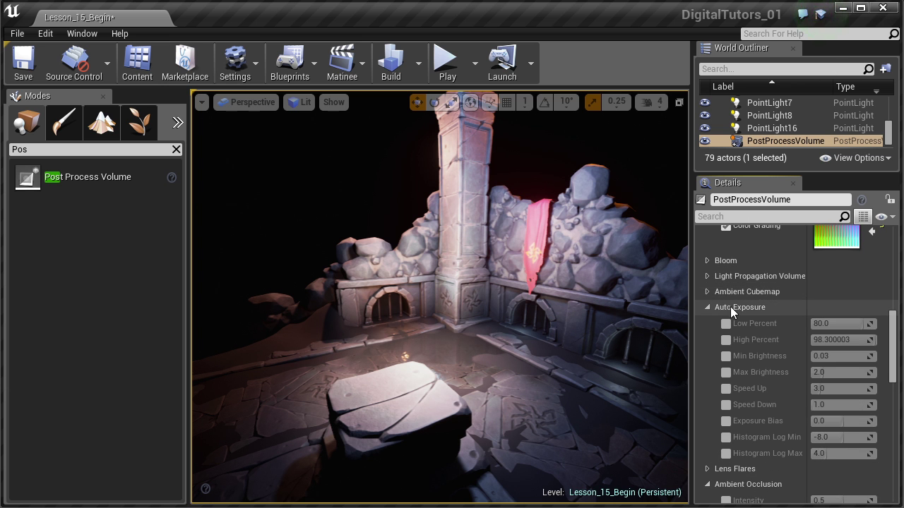
scroll(727, 316, down, 1)
Change the viewport's Exposure option to a level that shows the scene darker and view the result from farther back
mouse_move(538, 283)
alt+mouse_down()
mouse_move(527, 283)
mouse_move(538, 283)
alt+mouse_up()
right_drag(538, 283, 551, 283)
click(332, 102)
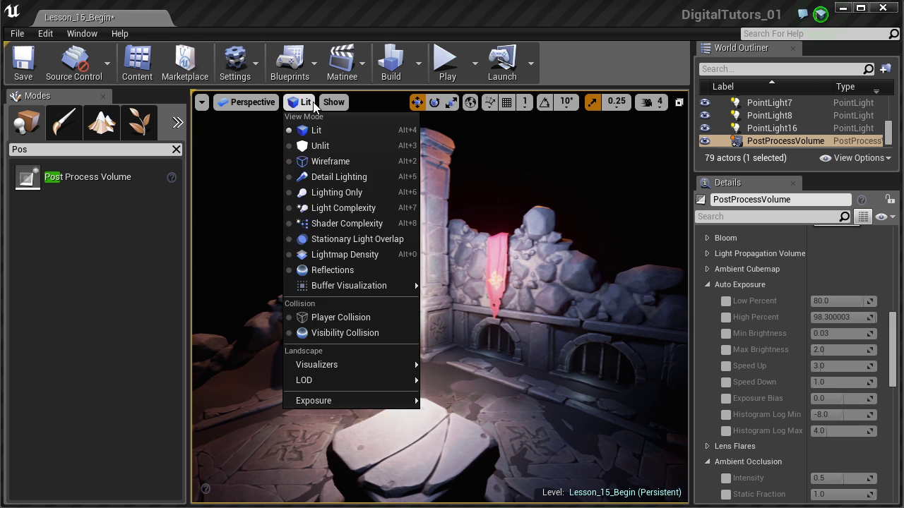
click(300, 102)
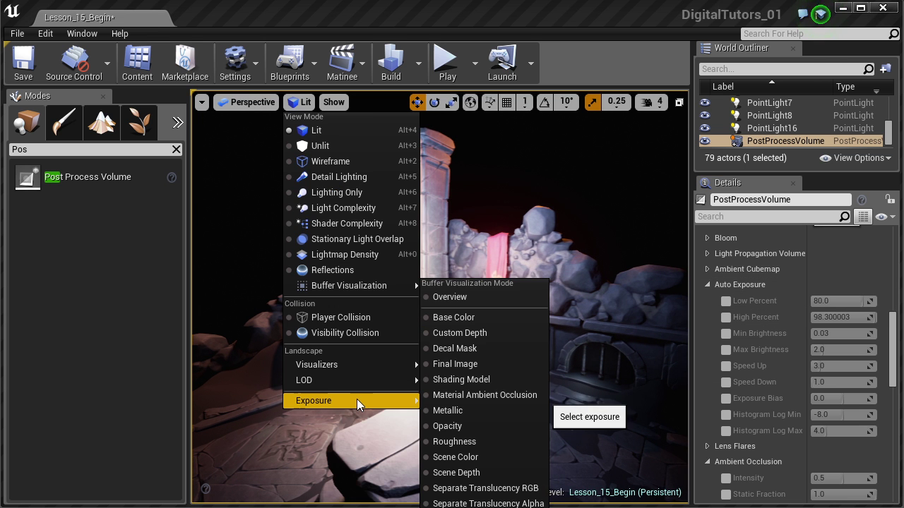
mouse_move(357, 399)
click(493, 505)
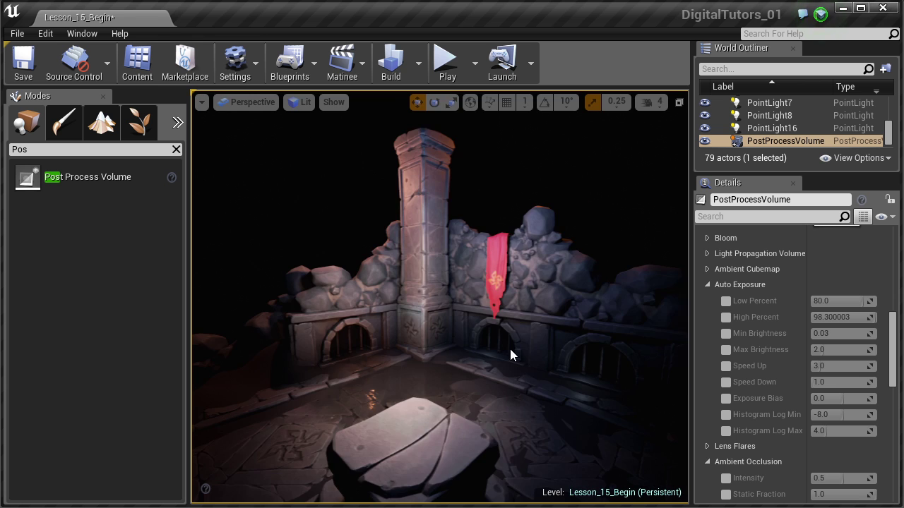
right_drag(509, 348, 421, 235)
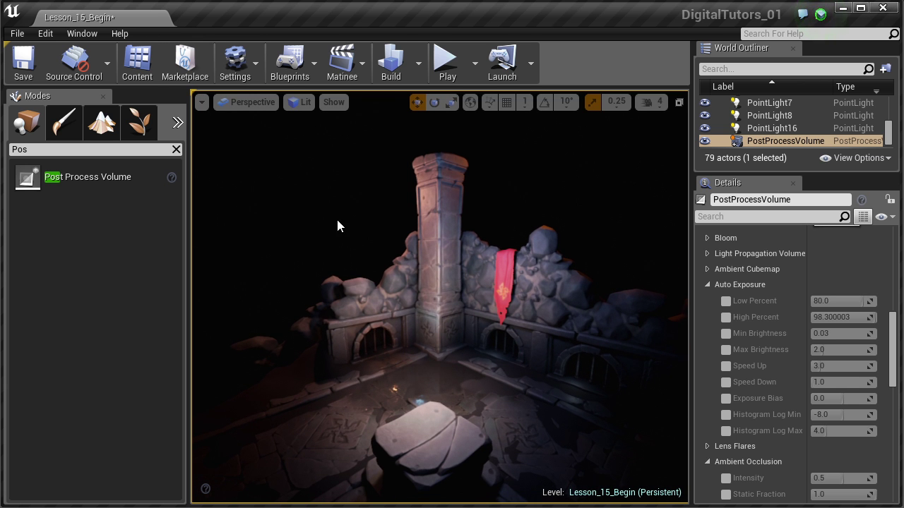
Change the viewport's Exposure option to a setting that shows the scene brighter and view the result
click(303, 103)
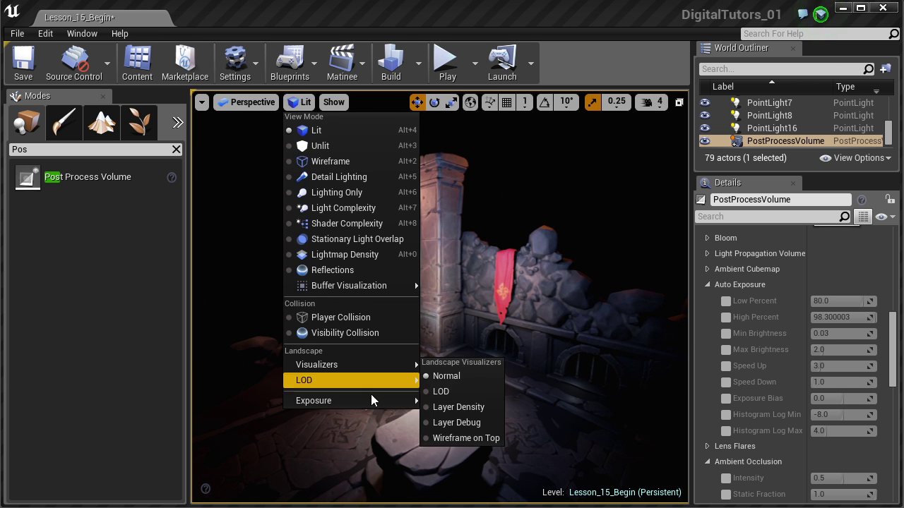
mouse_move(383, 401)
click(443, 401)
right_drag(440, 338, 502, 305)
right_drag(439, 330, 455, 330)
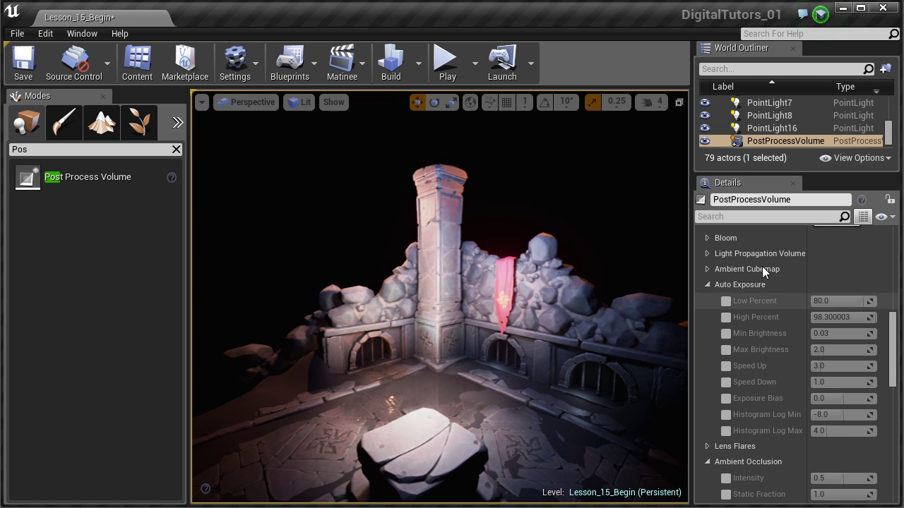
Enable the Min Brightness, Max Brightness, Speed Up and Speed Down overrides in the Auto Exposure settings
mouse_move(755, 304)
scroll(755, 304, down, 1)
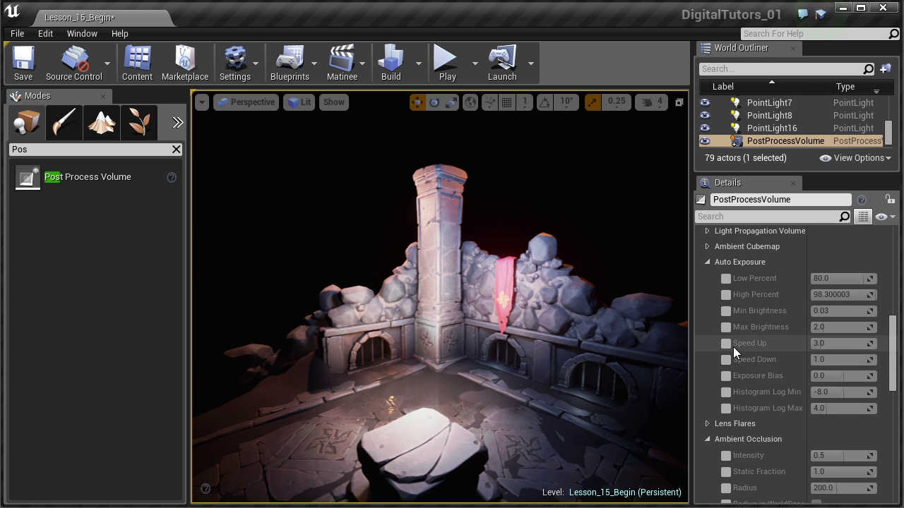
click(726, 311)
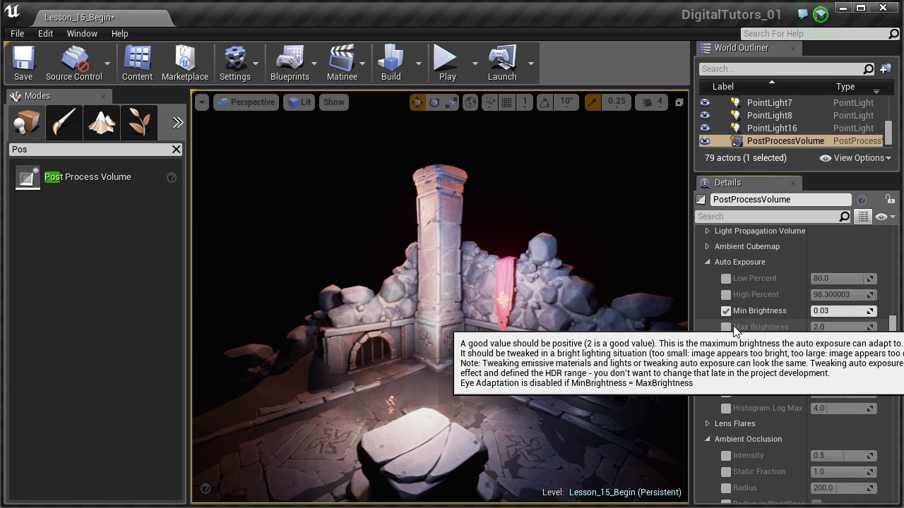
click(726, 327)
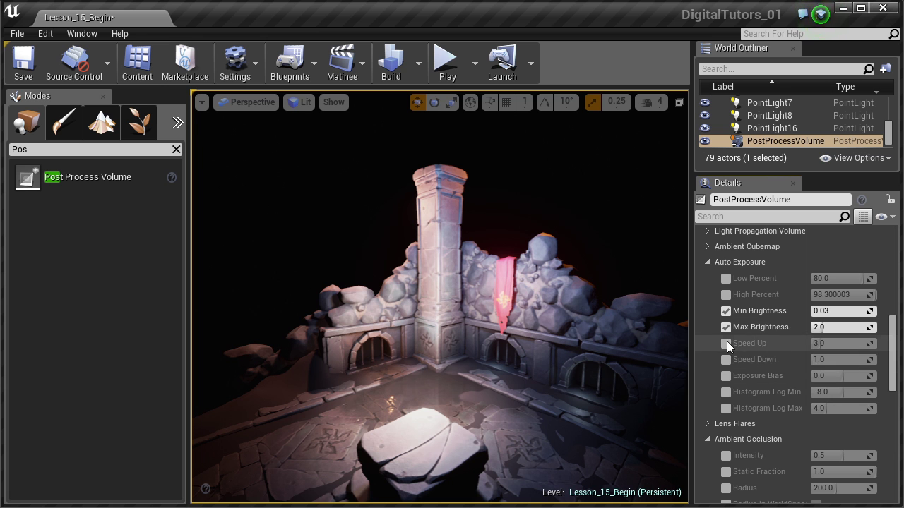
click(726, 343)
click(726, 359)
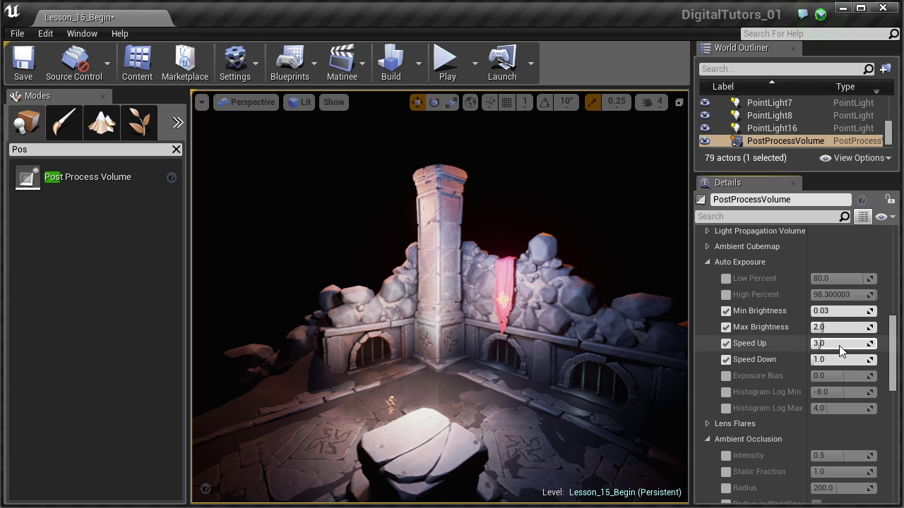
Set the Auto Exposure Speed Up and Speed Down to 20 and check how the exposure adapts while moving around
drag(827, 347, 891, 359)
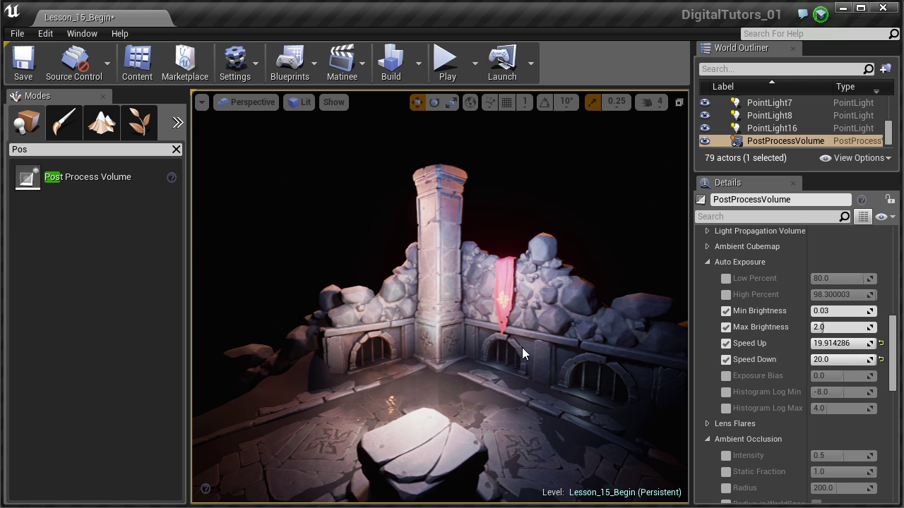
drag(522, 347, 512, 296)
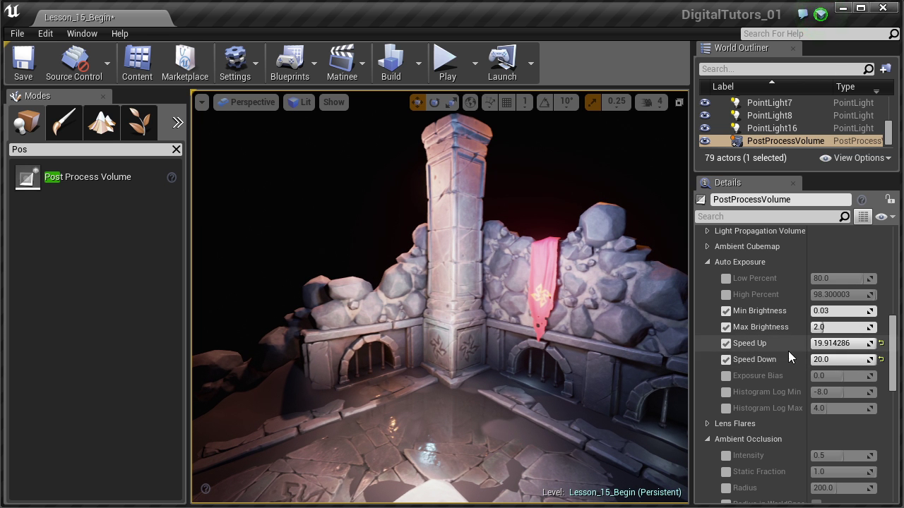
right_drag(632, 352, 566, 339)
scroll(565, 339, down, 3)
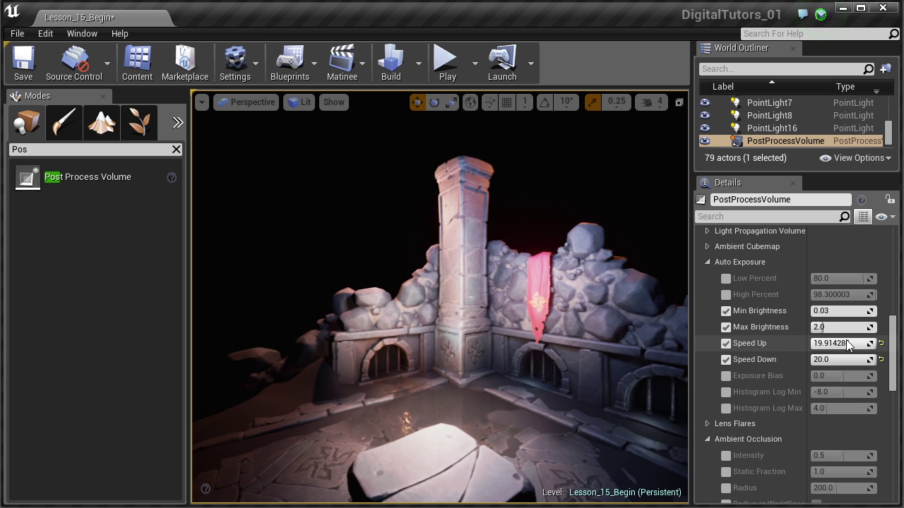
drag(857, 344, 876, 345)
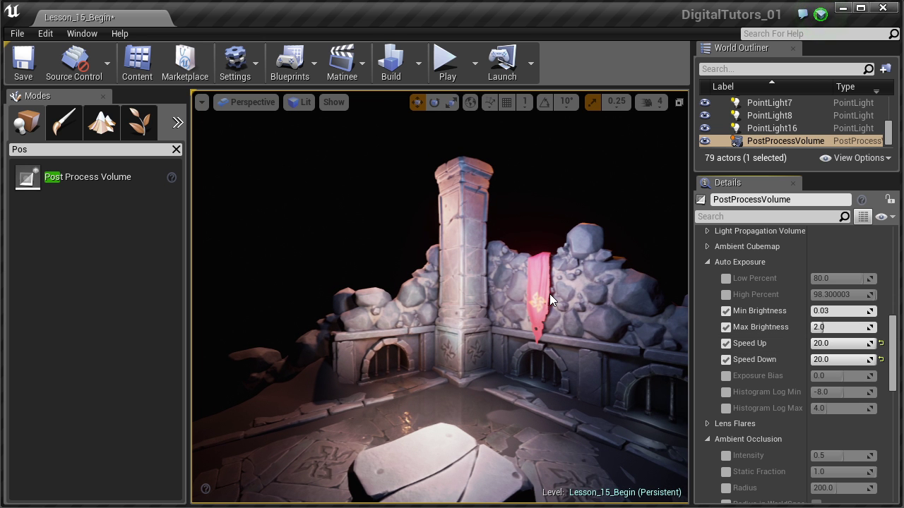
Try Min Brightness values of about 0.42 and 0.4 and check how dark the scene gets
right_drag(550, 294, 517, 321)
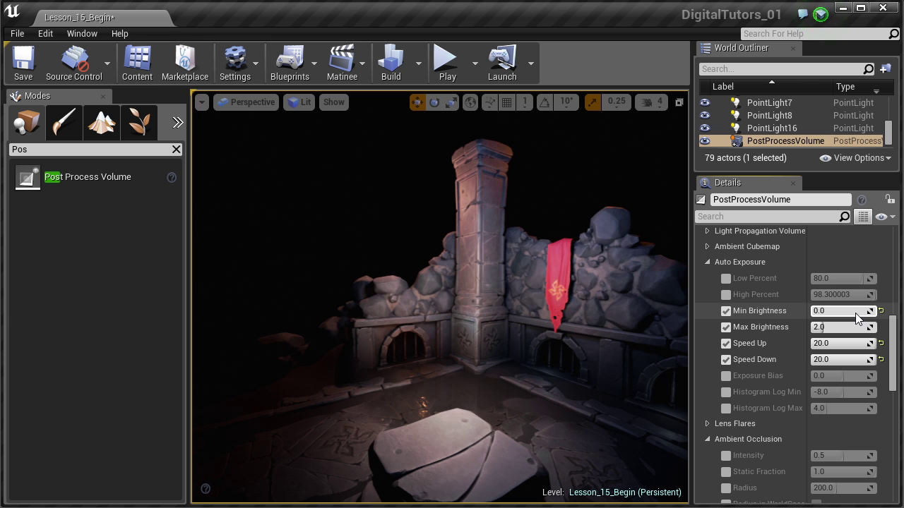
drag(857, 318, 868, 317)
click(858, 310)
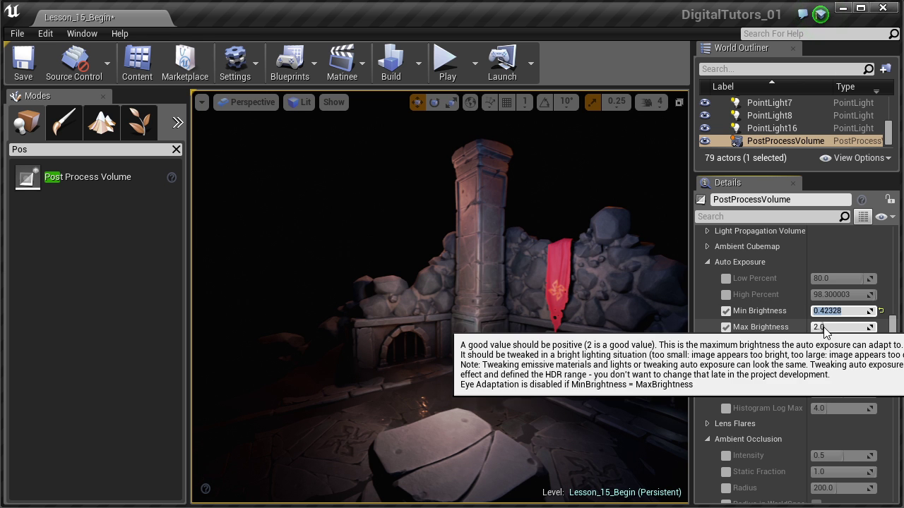
mouse_move(599, 306)
right_down()
mouse_move(581, 316)
mouse_move(599, 324)
right_up()
click(858, 315)
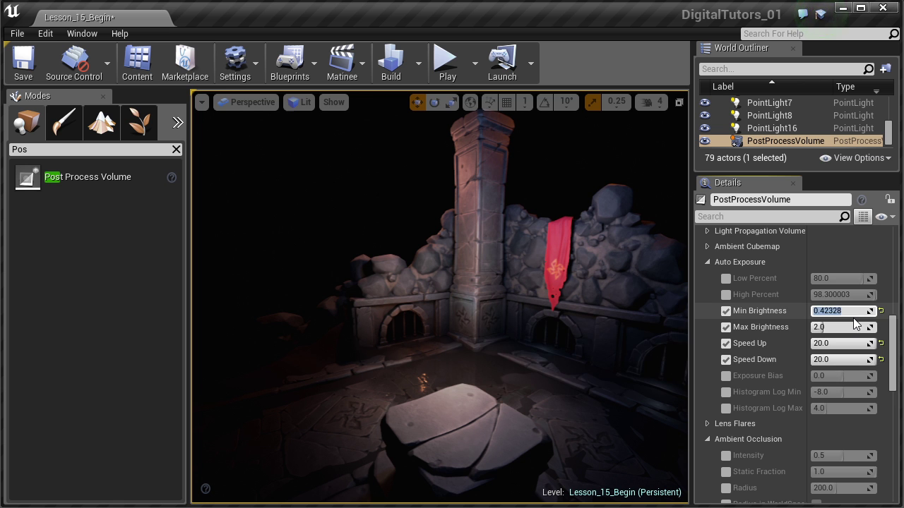
text(.4)
right_drag(653, 323, 659, 320)
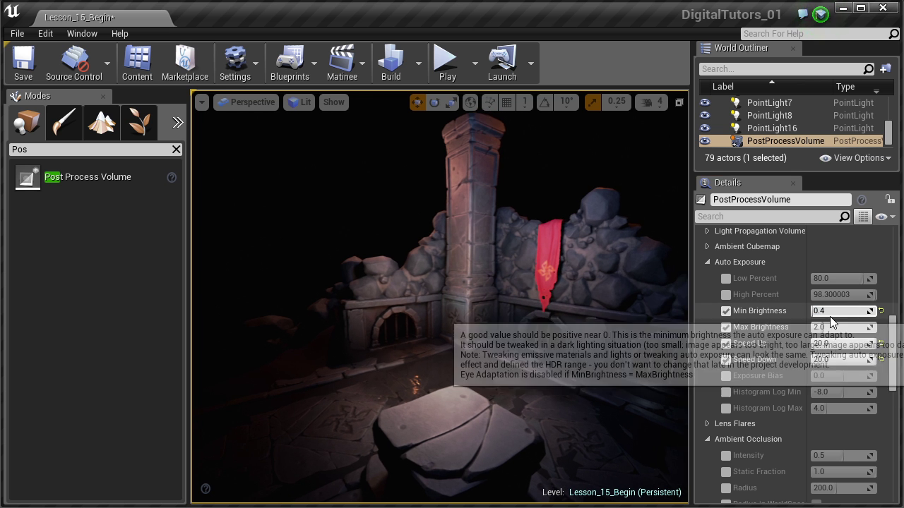
Compare Min Brightness values of 0.2 and 0.1, settling on 0.2
click(830, 316)
key(Return)
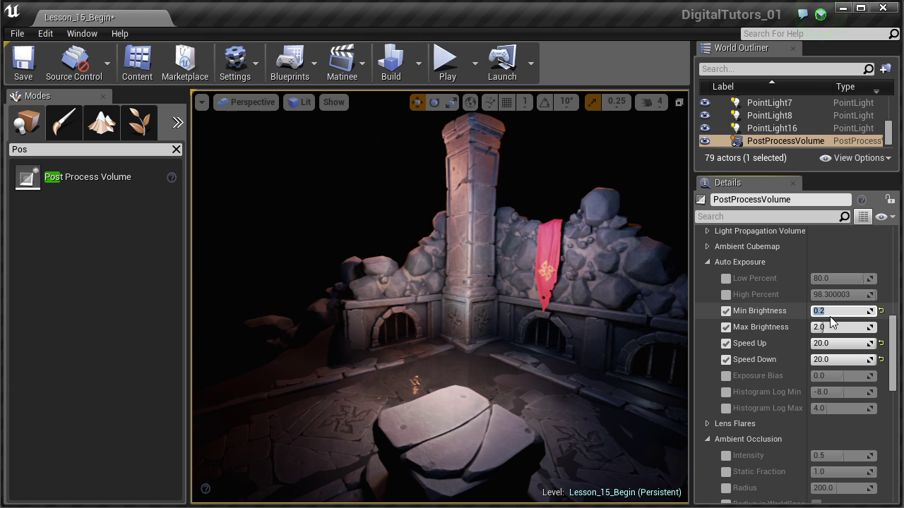
text(0.1)
key(Return)
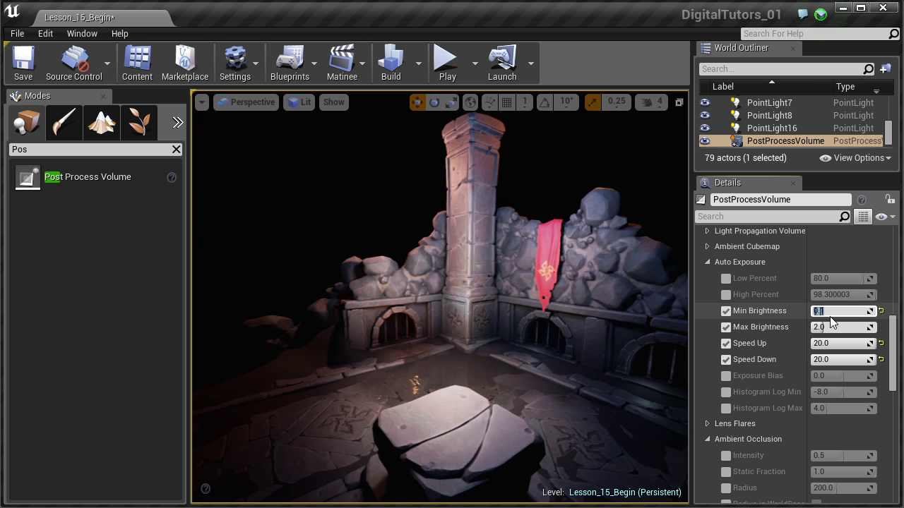
text(0.2)
key(Return)
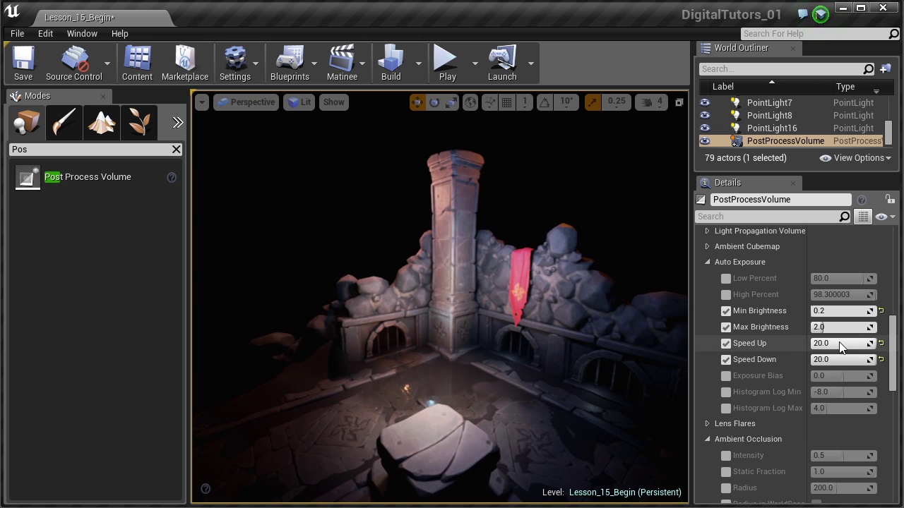
Try other Max Brightness values, restore it to 2, and disable the Speed Up and Speed Down overrides
mouse_move(821, 328)
mouse_down()
mouse_move(841, 324)
mouse_move(826, 327)
mouse_up()
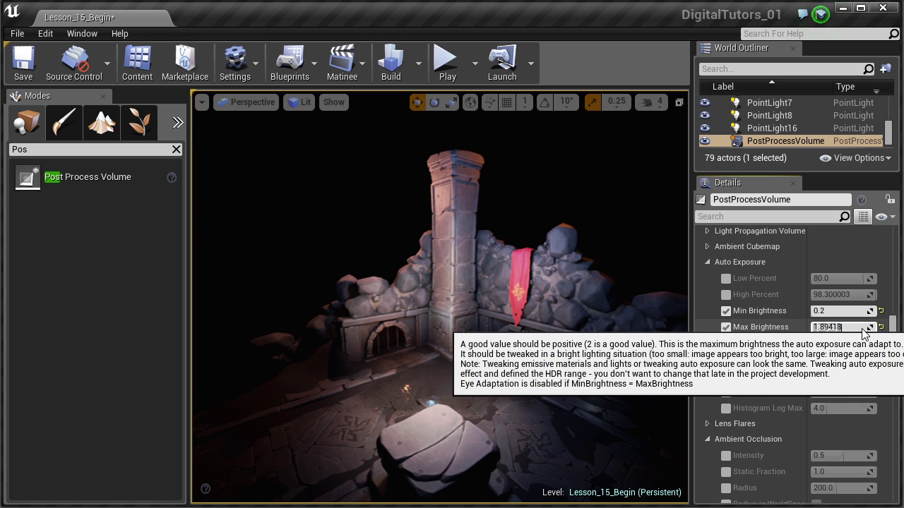
click(871, 328)
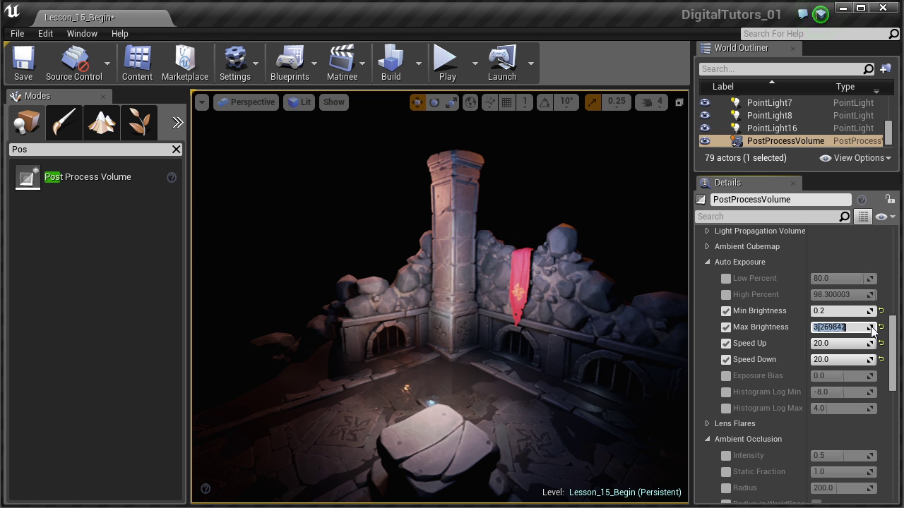
text(2)
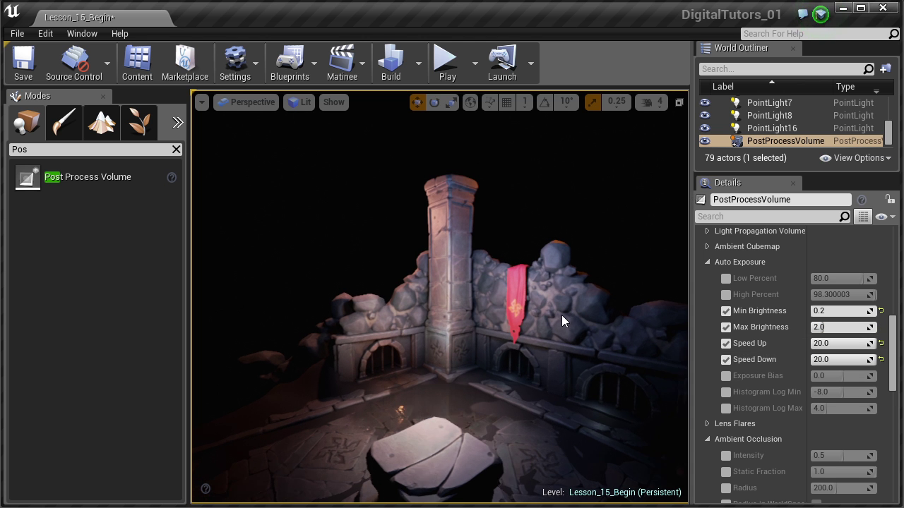
click(724, 346)
click(725, 358)
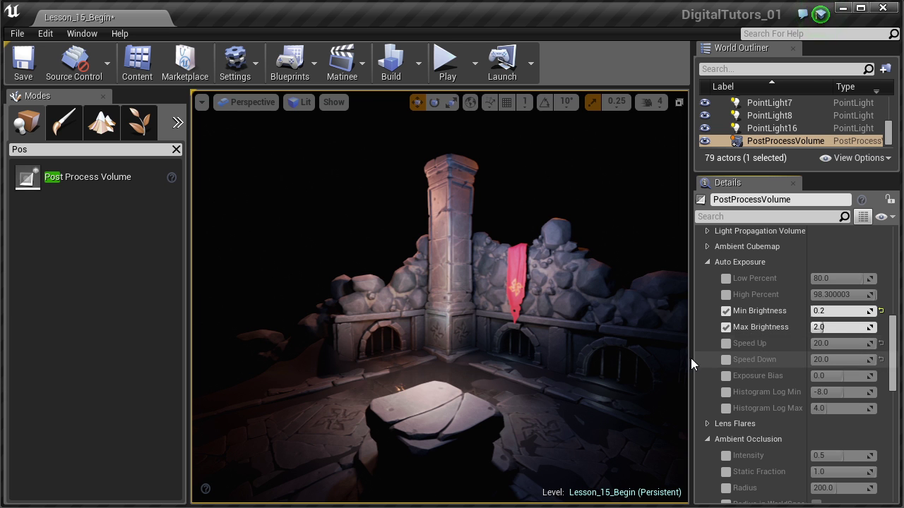
Collapse the Ambient Occlusion, Global Illumination, Motion Blur, Misc and Screen Space Reflections categories
scroll(735, 349, down, 5)
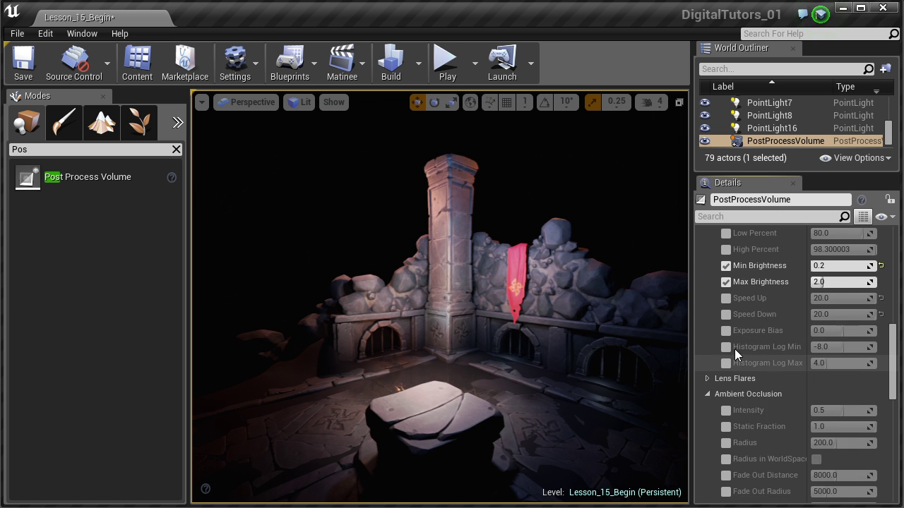
scroll(741, 348, up, 1)
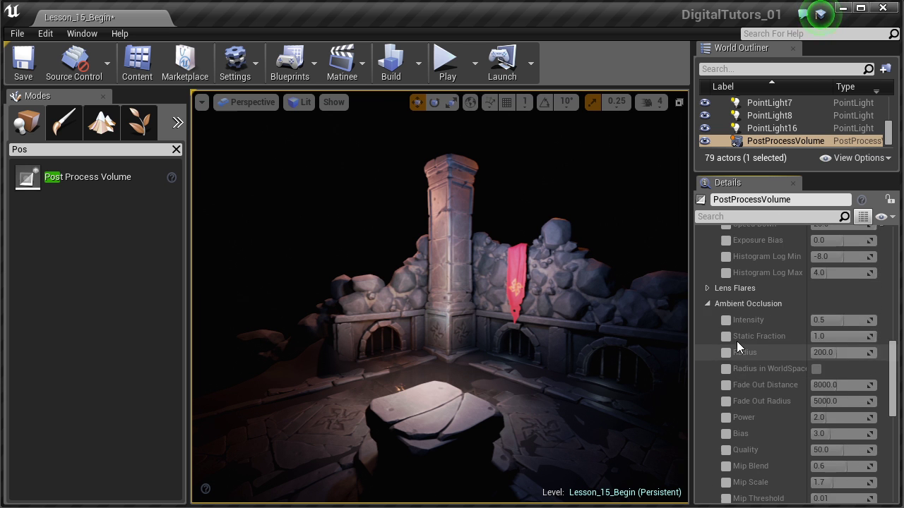
click(708, 304)
click(709, 319)
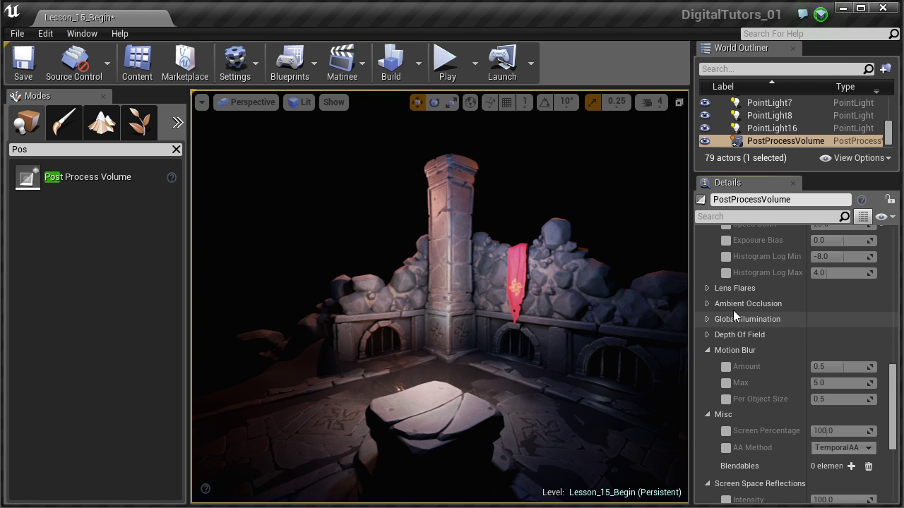
click(707, 351)
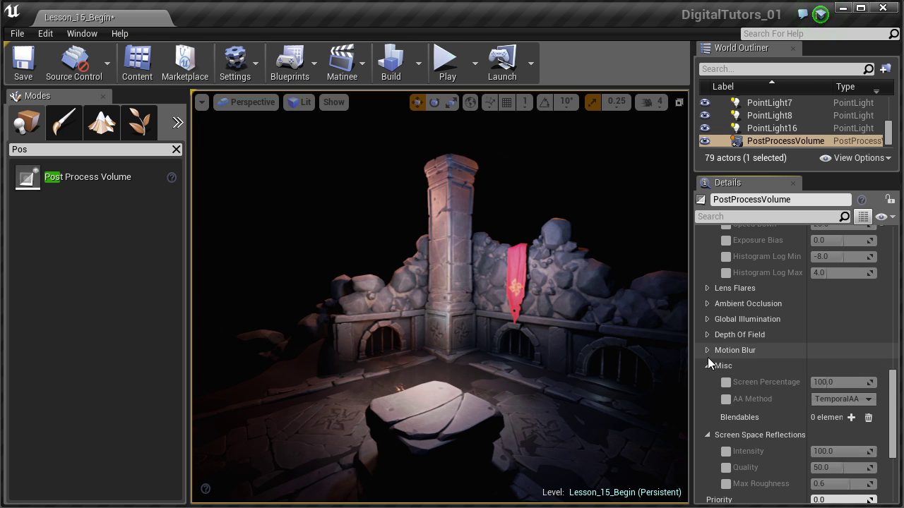
click(707, 365)
click(706, 381)
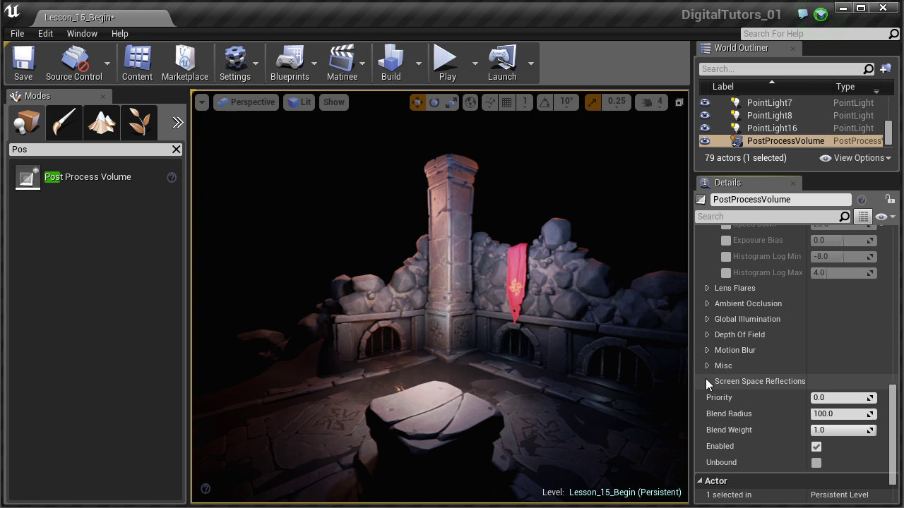
Enable the Ambient Occlusion Intensity override, set it to 1 and inspect the shading up close
click(708, 303)
click(726, 320)
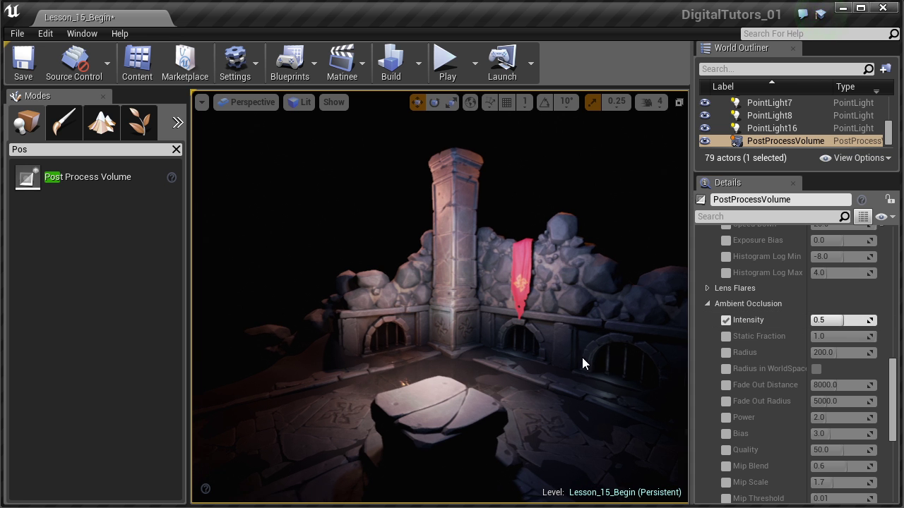
scroll(582, 358, up, 3)
drag(838, 317, 833, 320)
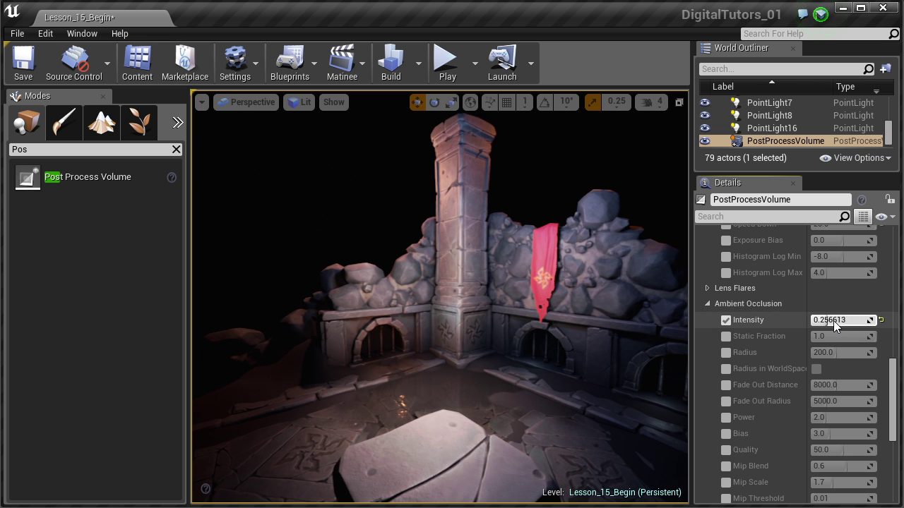
click(834, 320)
text(1)
key(Return)
scroll(513, 339, up, 4)
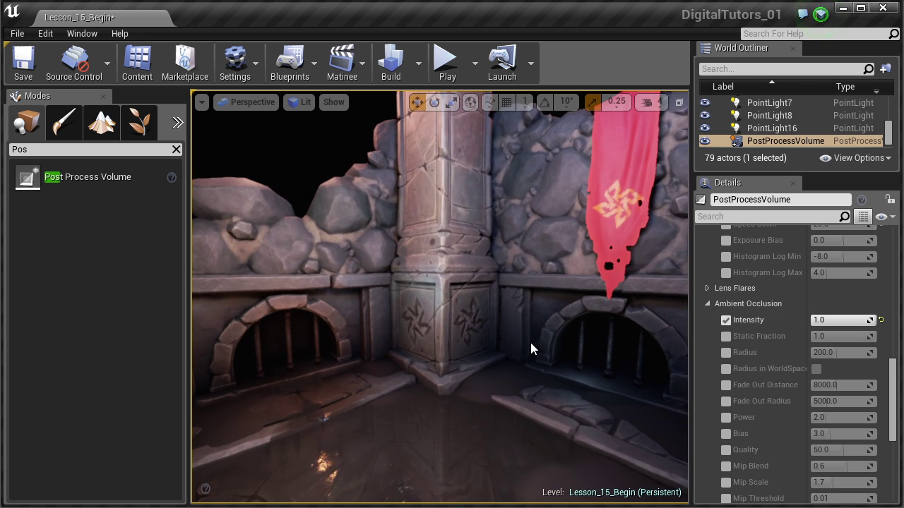
scroll(530, 343, up, 5)
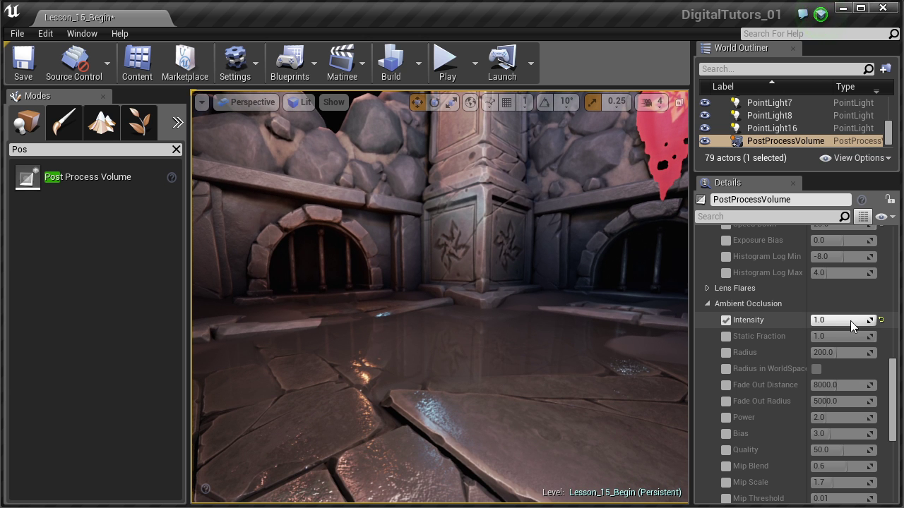
Test the Ambient Occlusion Static Fraction override, disable it again and enable the Radius override instead
mouse_move(827, 323)
mouse_down()
mouse_move(801, 319)
mouse_move(869, 320)
mouse_up()
click(726, 337)
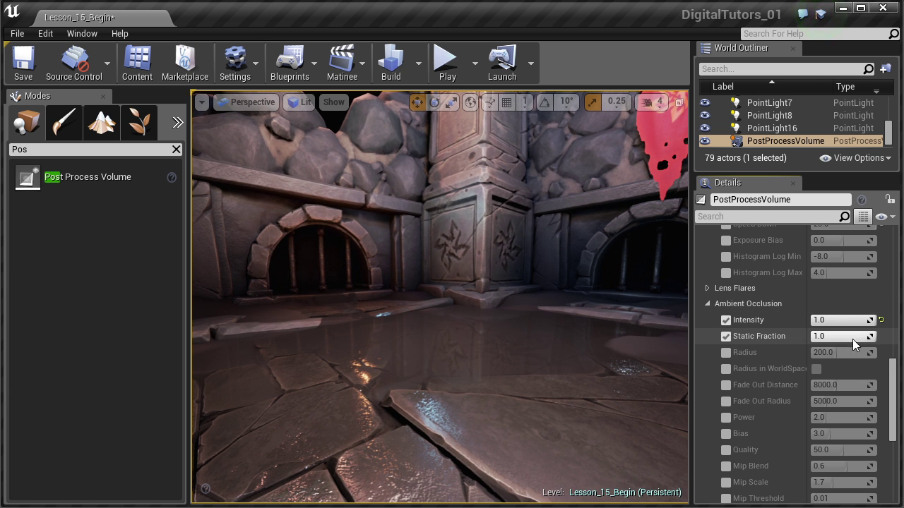
mouse_move(829, 342)
mouse_down()
mouse_move(851, 352)
mouse_move(831, 349)
mouse_up()
click(726, 353)
click(726, 336)
Set the Ambient Occlusion Radius to about 190.5 and review the whole scene from farther back
click(840, 320)
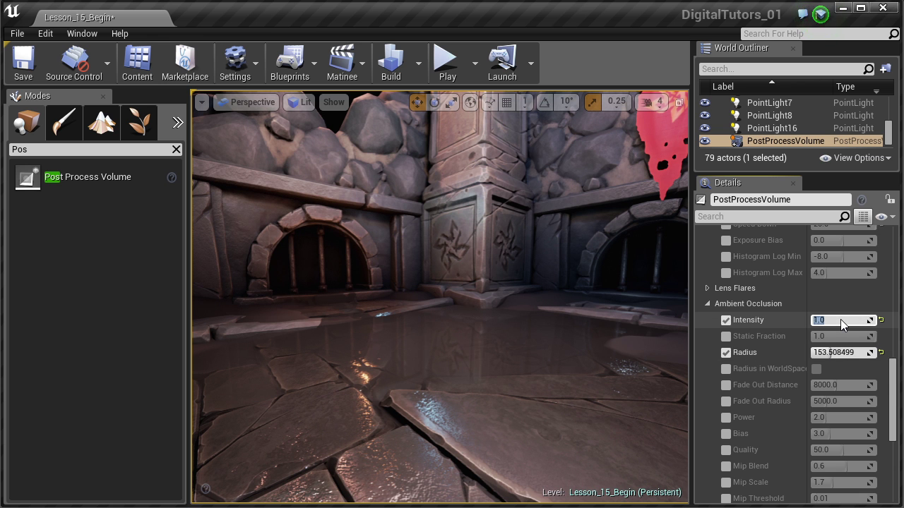
click(825, 353)
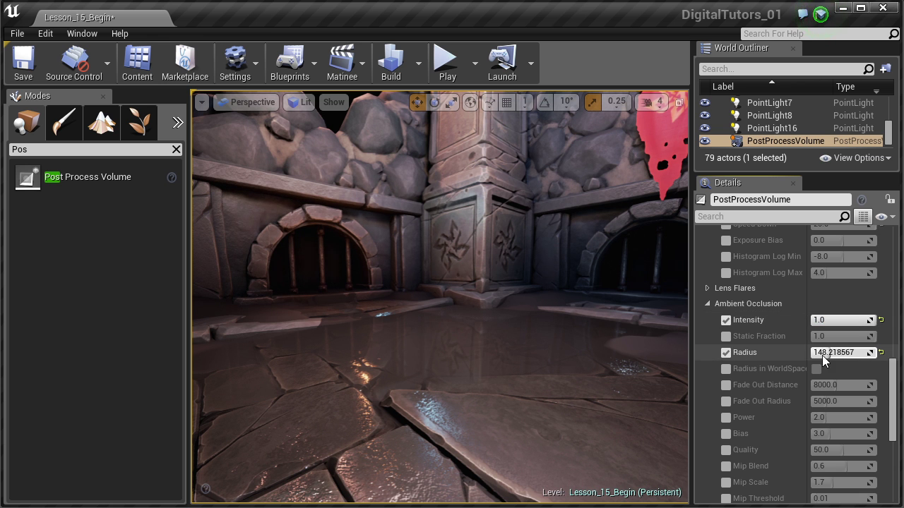
drag(822, 356, 834, 352)
right_drag(561, 276, 562, 276)
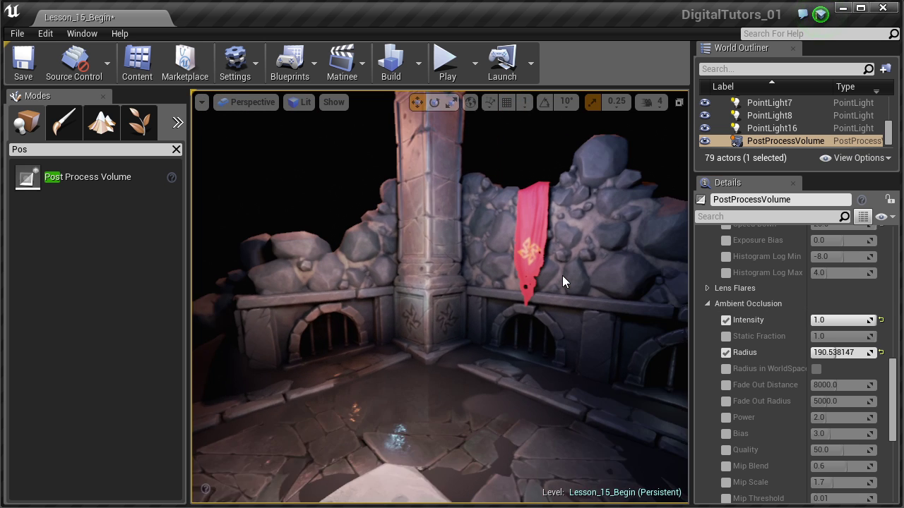
drag(562, 275, 568, 278)
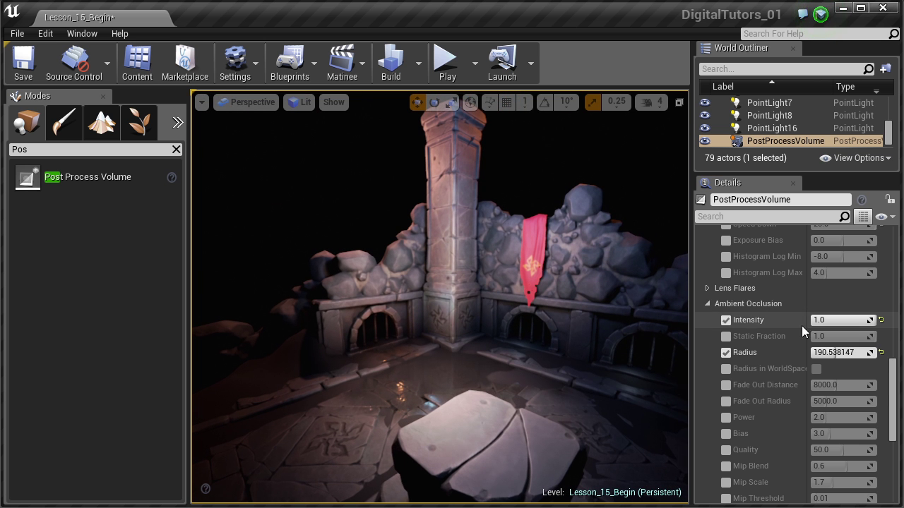
scroll(744, 358, down, 4)
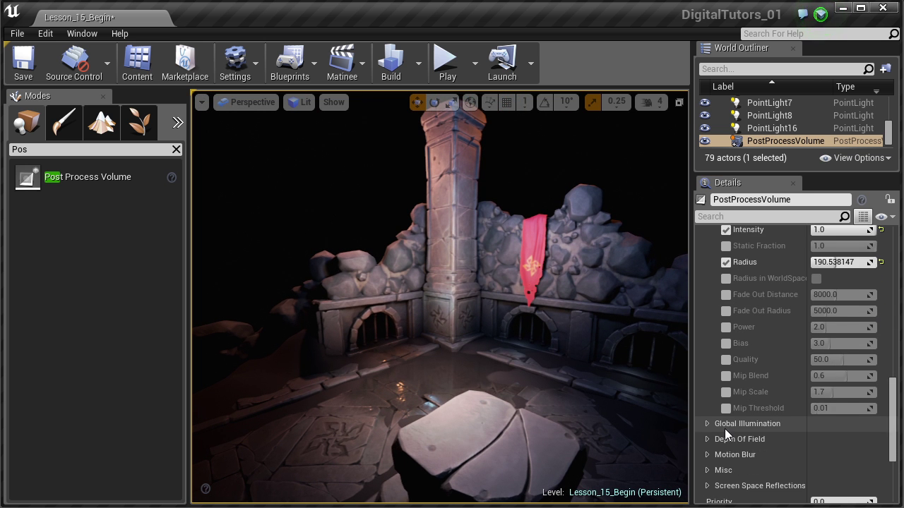
scroll(724, 429, down, 1)
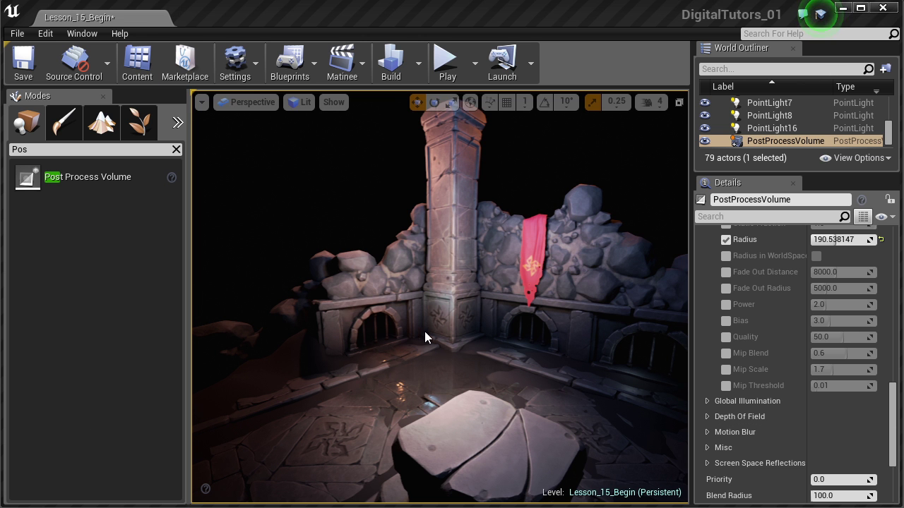
scroll(424, 331, down, 6)
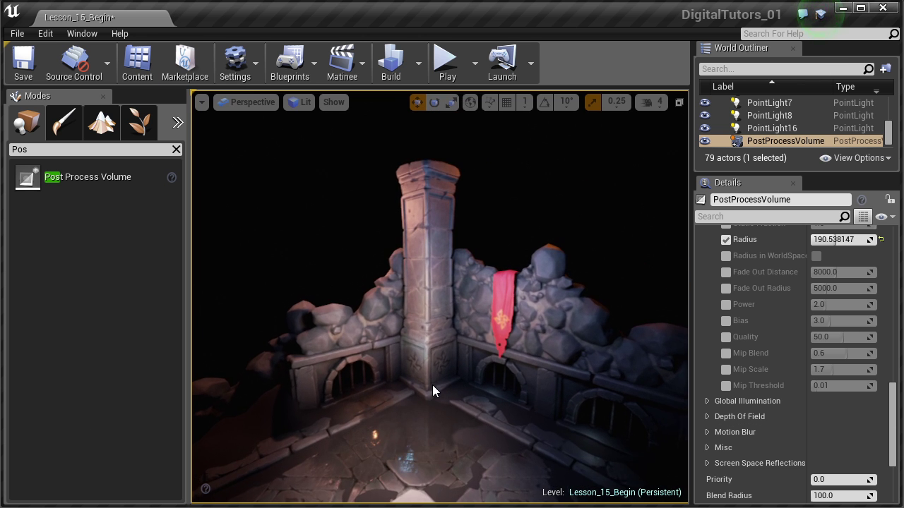
right_drag(433, 384, 422, 386)
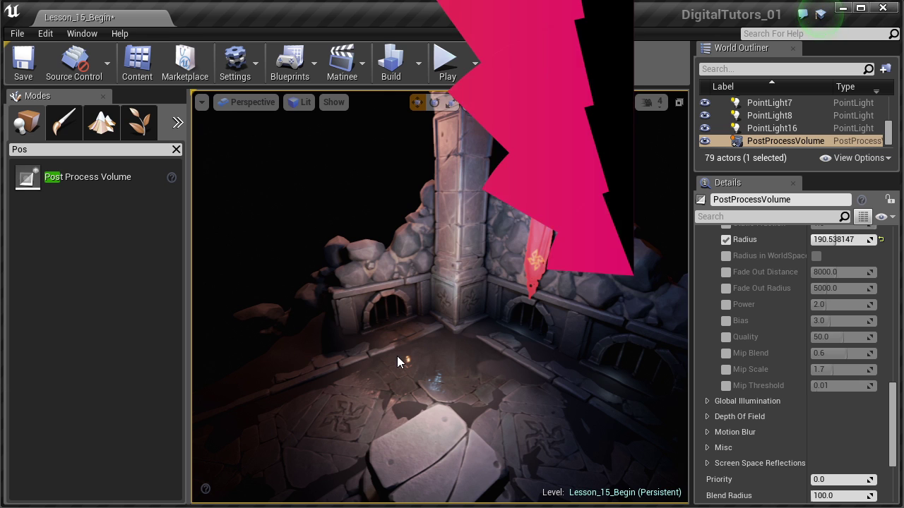